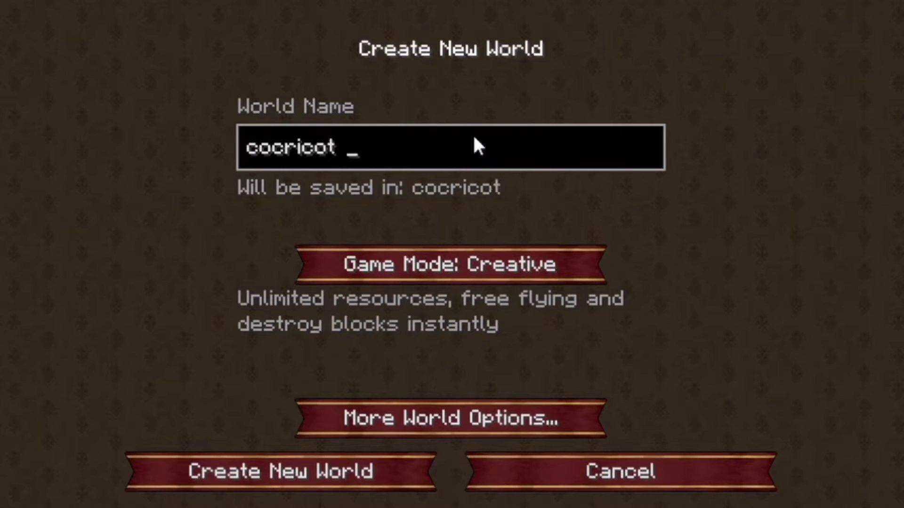
# - Name the new Creative world "cocricot 2022"
pyautogui.write('2022')
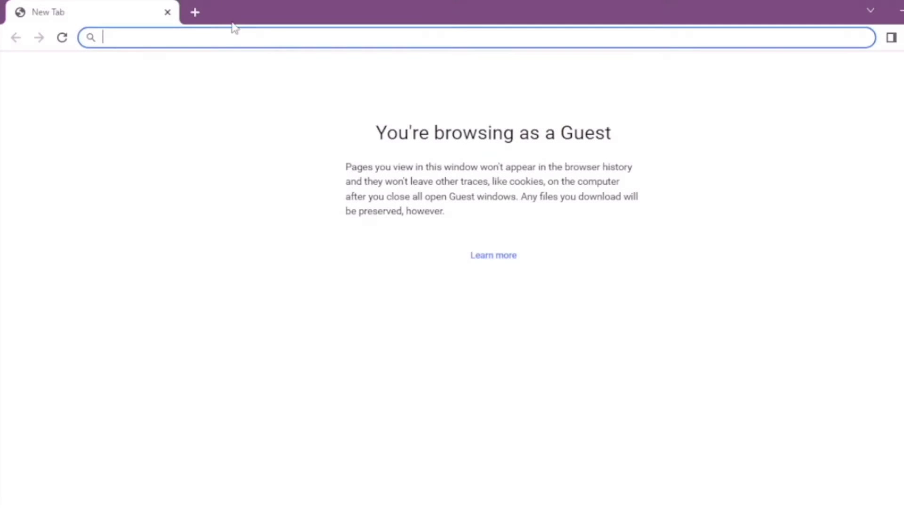
# - In the web browser, search for java and open the Java download page on java.com
pyautogui.write('java')
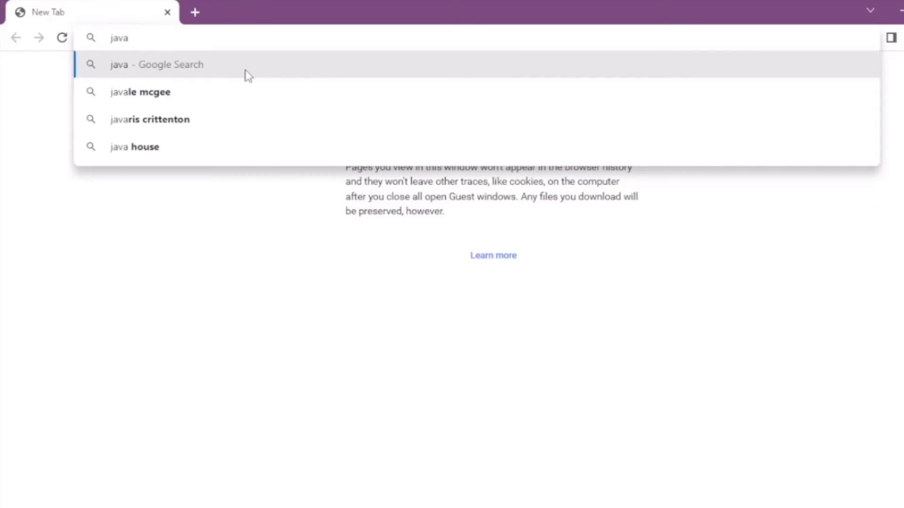
pyautogui.press('Return')
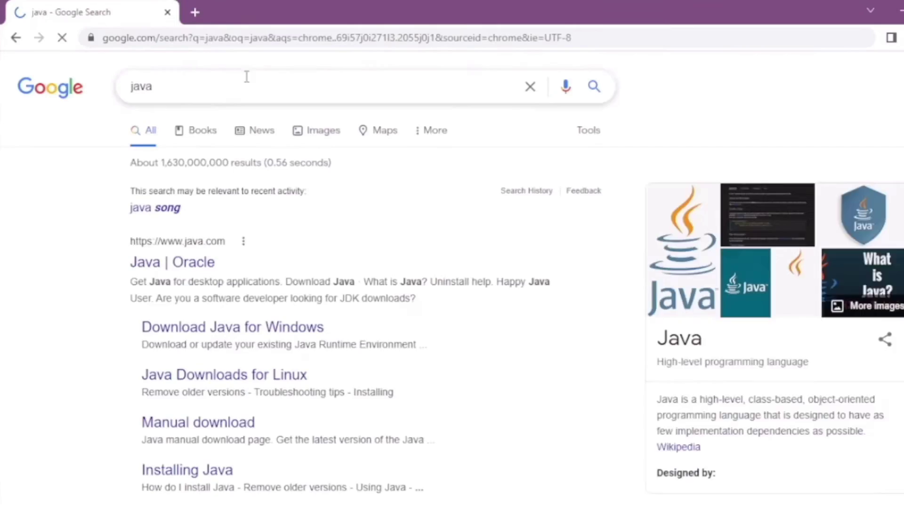
pyautogui.click(190, 273)
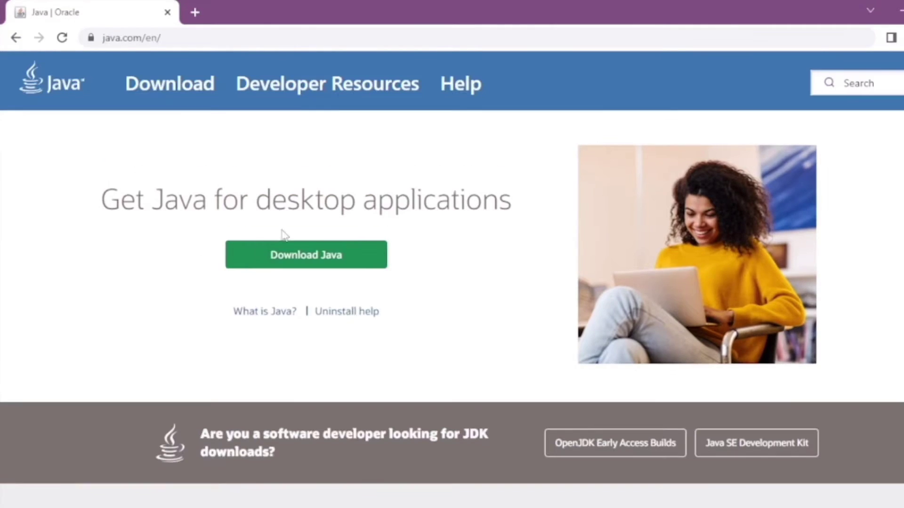
pyautogui.click(301, 260)
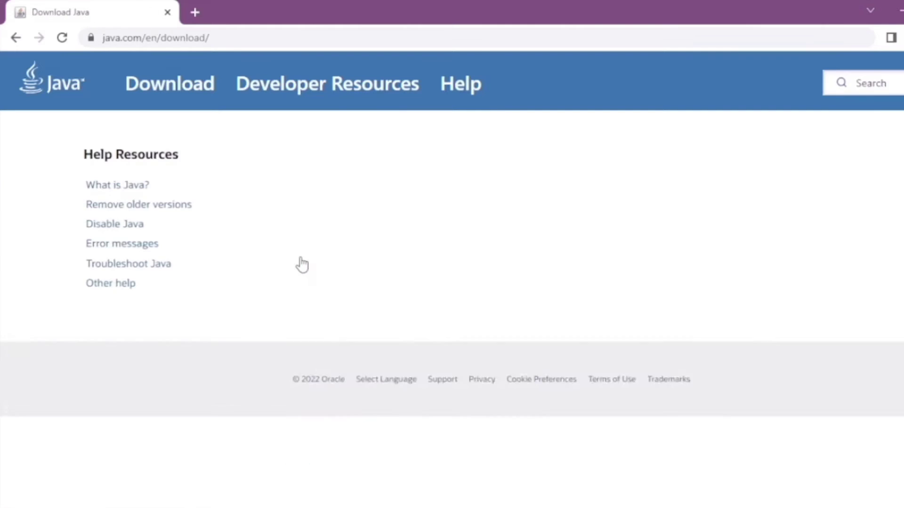
# - Download the 64-bit Java for Windows installer, Version 8 Update 341, and replace its page with a blank tab
pyautogui.scroll(-2, 452, 205)
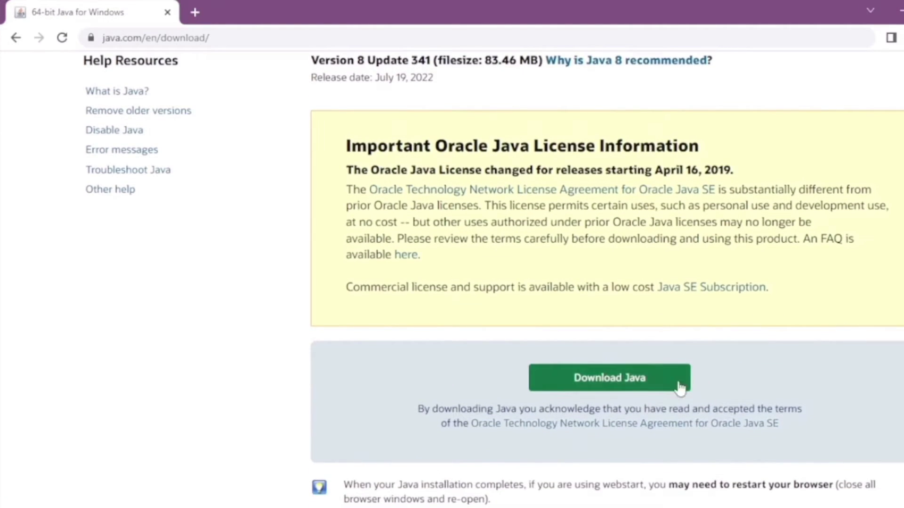
pyautogui.click(605, 385)
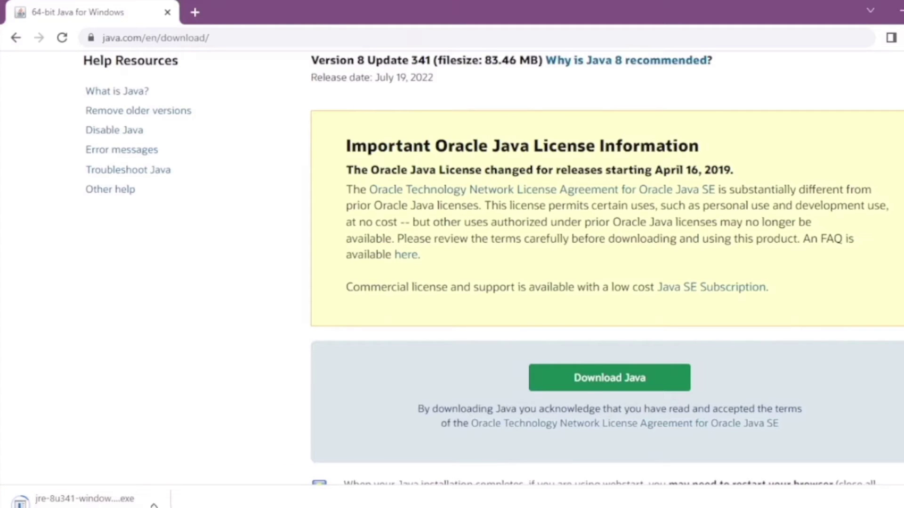
pyautogui.scroll(3, 452, 269)
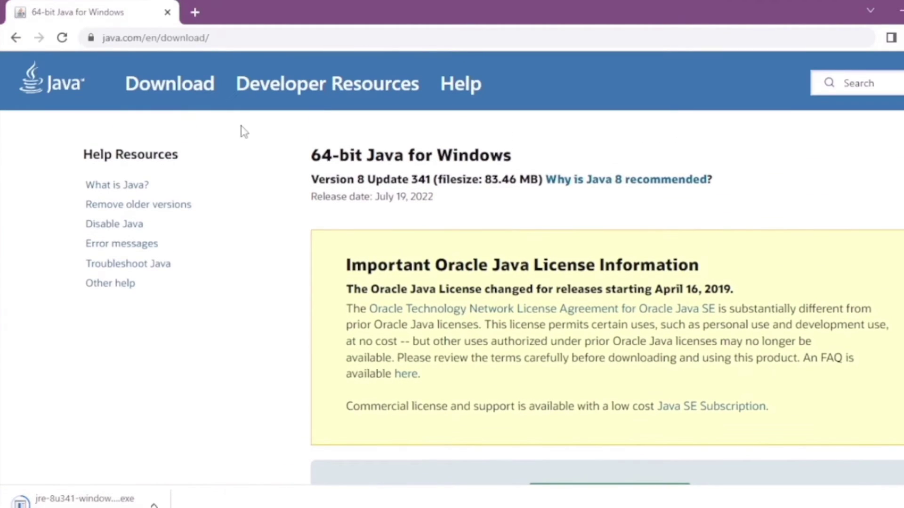
pyautogui.click(195, 12)
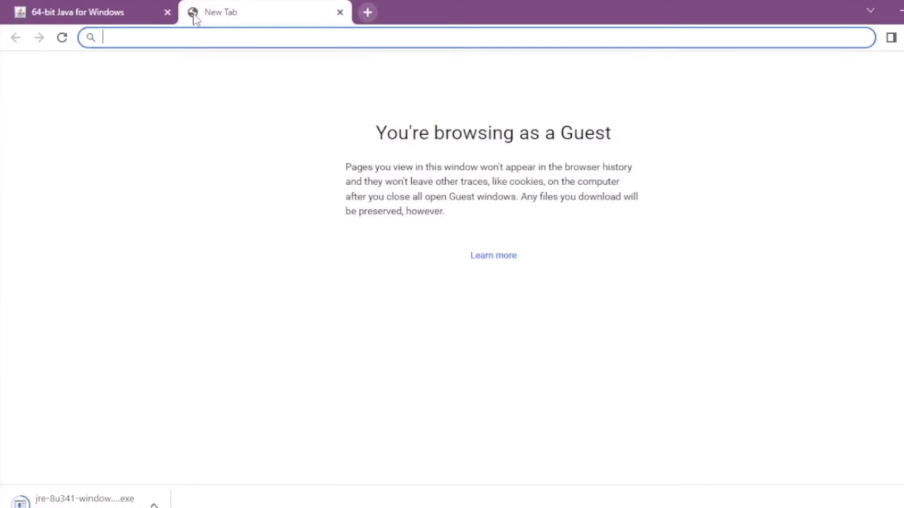
pyautogui.click(168, 13)
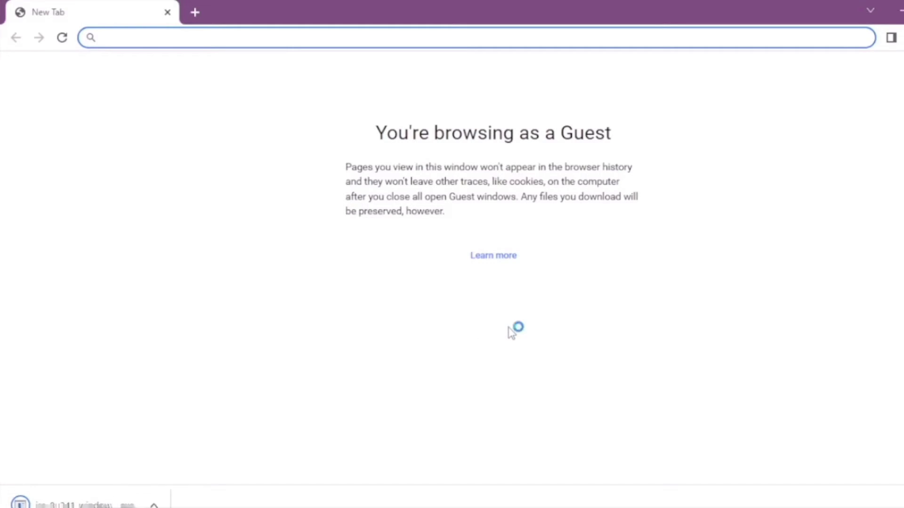
# - Run the downloaded Java setup to install Java and uninstall the out-of-date Java 8 Update 291 (64-bit)
pyautogui.click(85, 503)
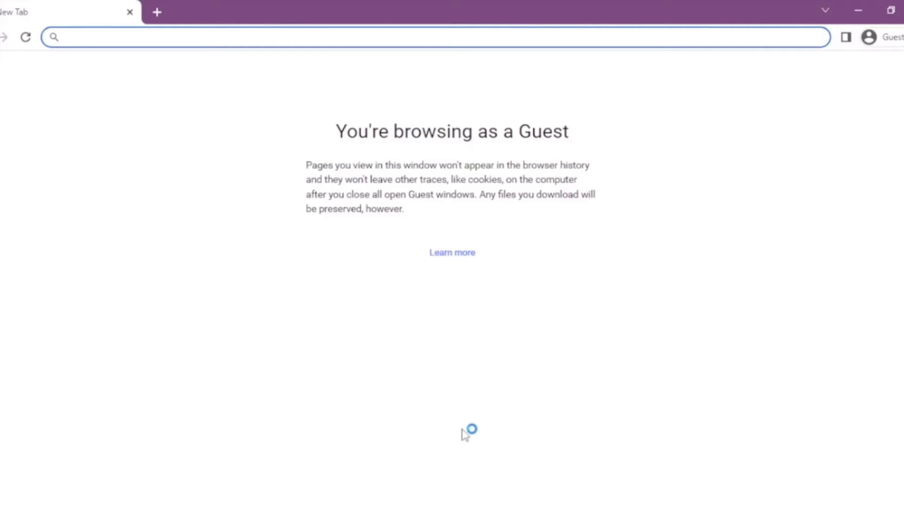
pyautogui.click(857, 11)
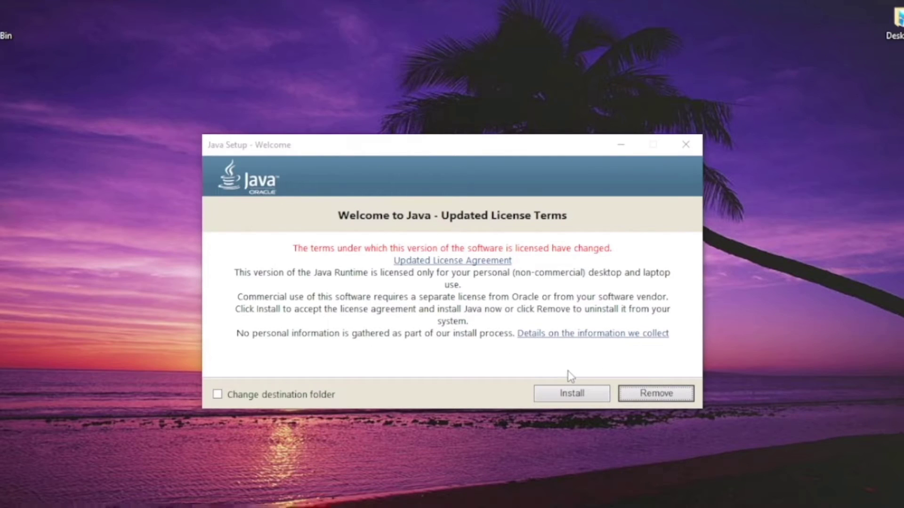
pyautogui.click(568, 394)
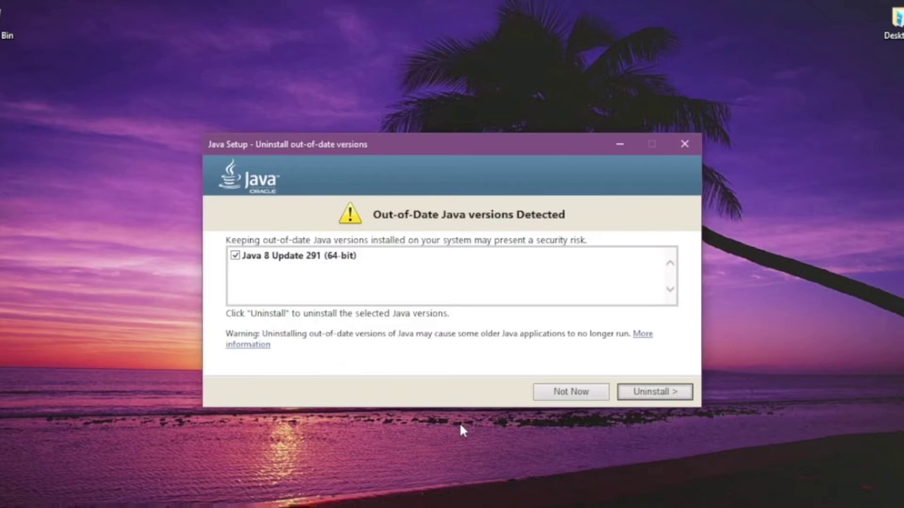
pyautogui.click(656, 393)
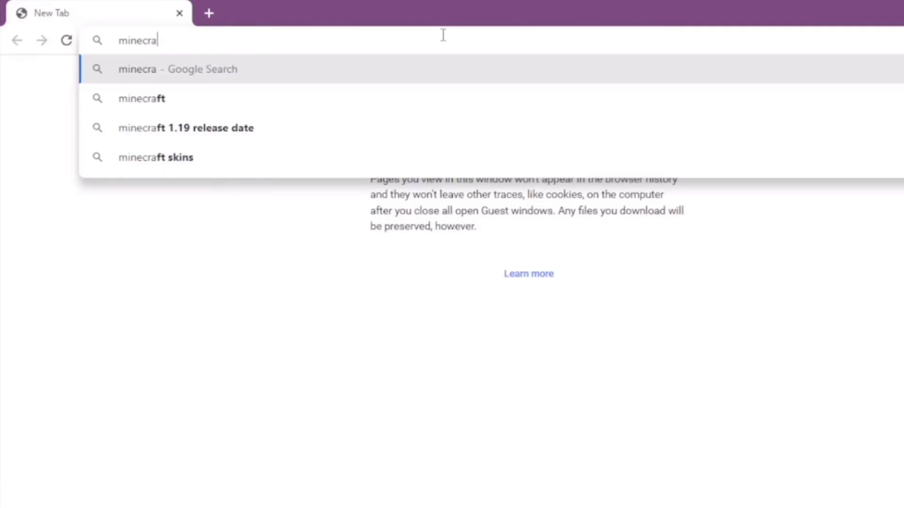
# - In the web browser, search for minecraft forge and open the Forge downloads page
pyautogui.write('ft forge')
pyautogui.press('Return')
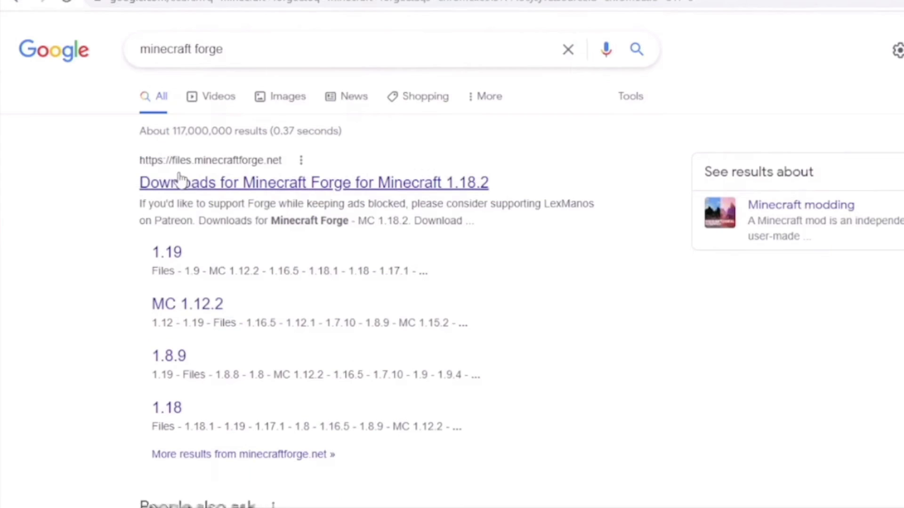
pyautogui.click(290, 184)
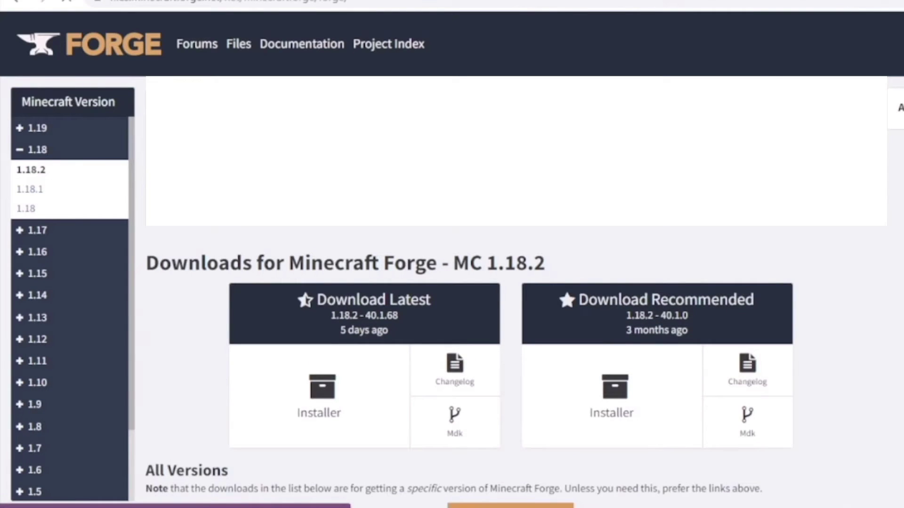
# - Download the recommended Forge installer for Minecraft 1.12.2, version 14.23.5.2859, skipping the advertisement page
pyautogui.scroll(-1, 452, 282)
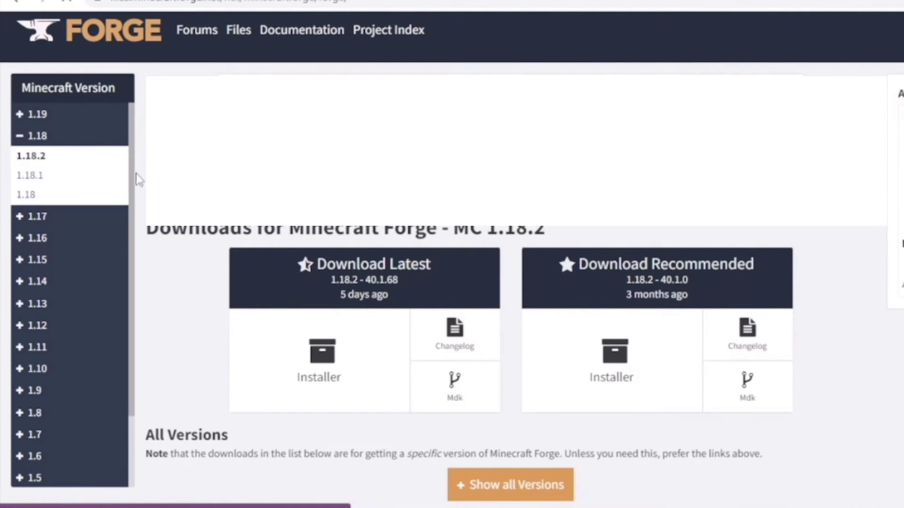
pyautogui.moveTo(132, 182); pyautogui.dragTo(130, 228)
pyautogui.click(42, 274)
pyautogui.click(40, 294)
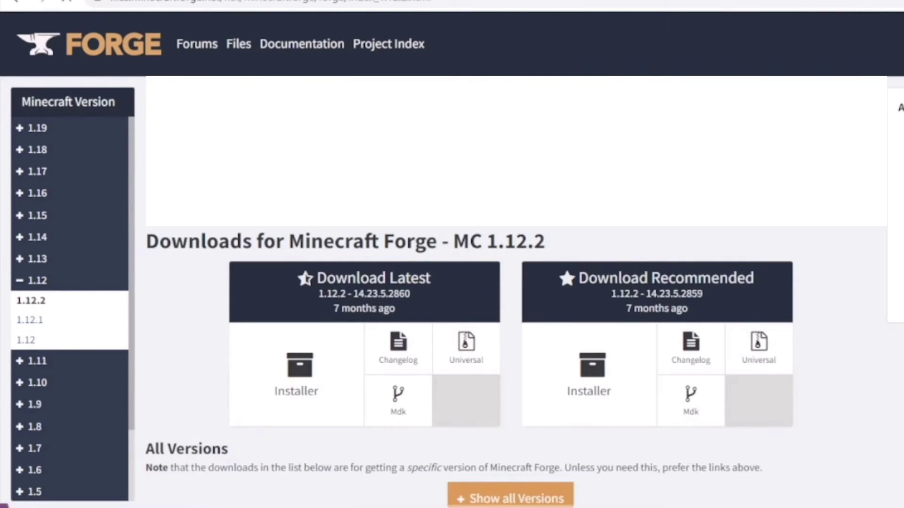
pyautogui.rightClick(592, 383)
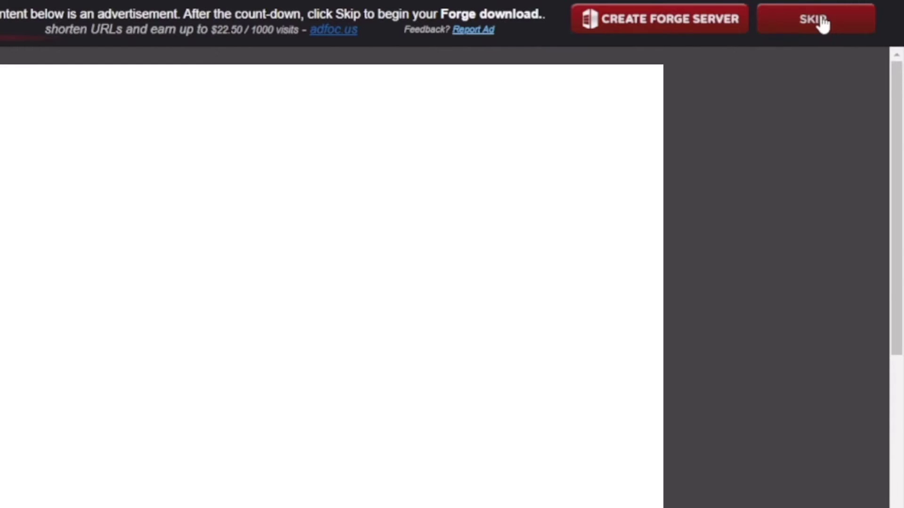
pyautogui.rightClick(824, 28)
pyautogui.click(827, 30)
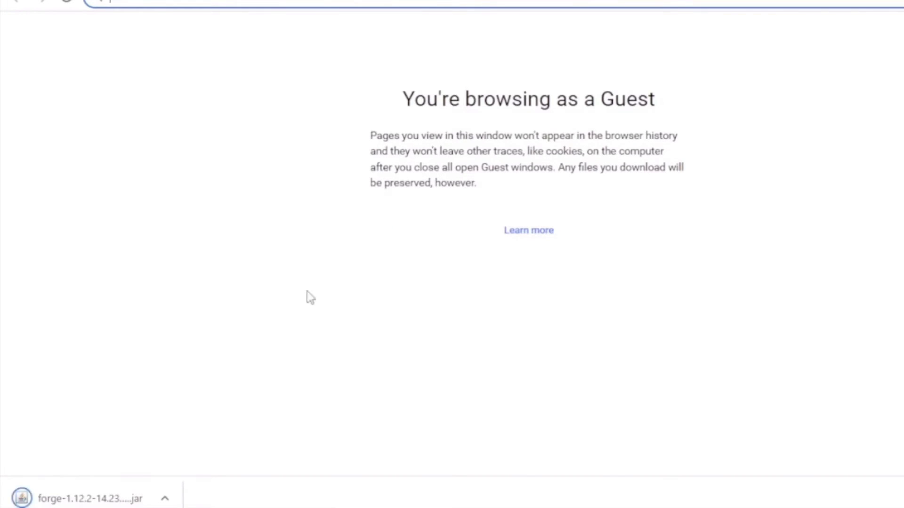
# - Run the downloaded Forge 1.12.2 installer and install the client into the .minecraft folder
pyautogui.click(124, 504)
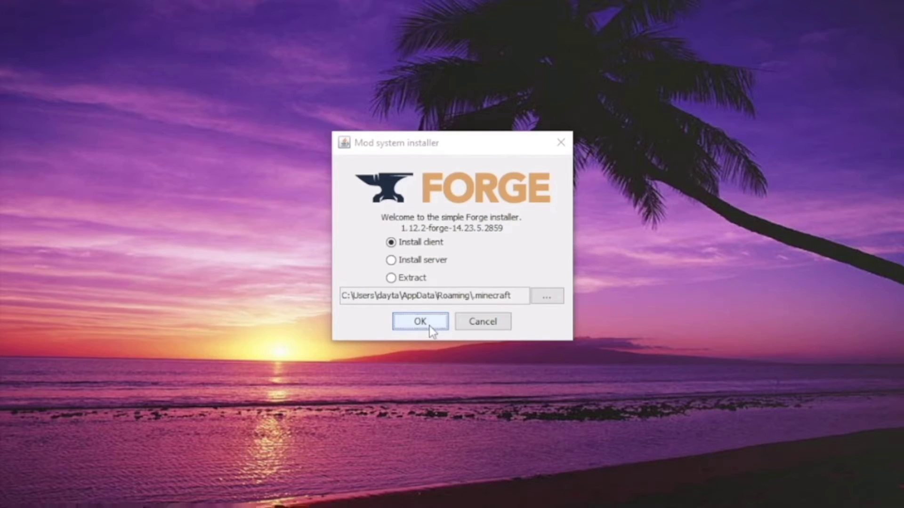
pyautogui.click(431, 326)
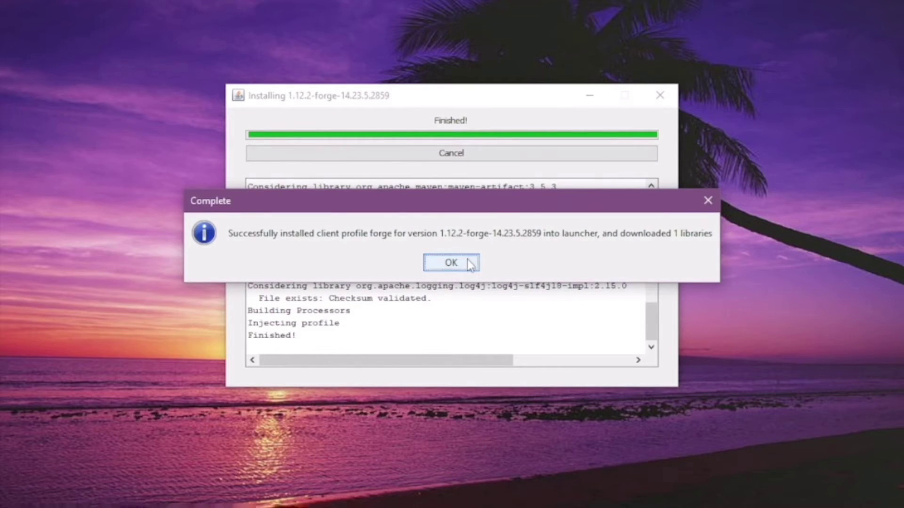
pyautogui.click(451, 263)
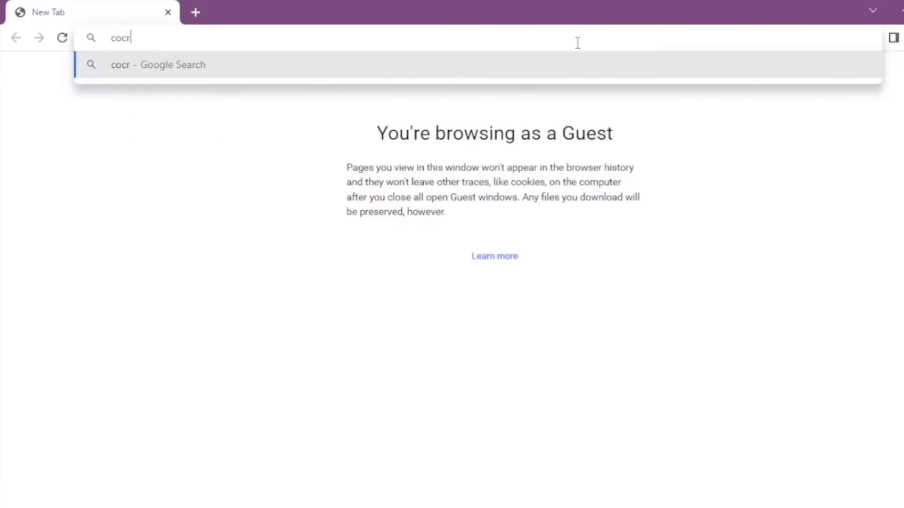
# - In the web browser, search for cocricot and open the cocricot.pics website
pyautogui.write('c')
pyautogui.press('BackSpace')
pyautogui.press('BackSpace')
pyautogui.press('BackSpace')
pyautogui.press('BackSpace')
pyautogui.press('BackSpace')
pyautogui.press('BackSpace')
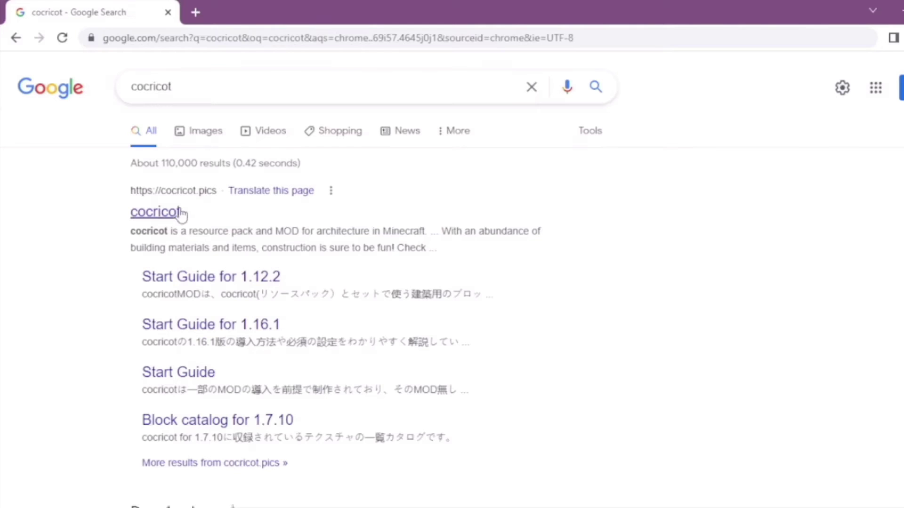
pyautogui.click(153, 214)
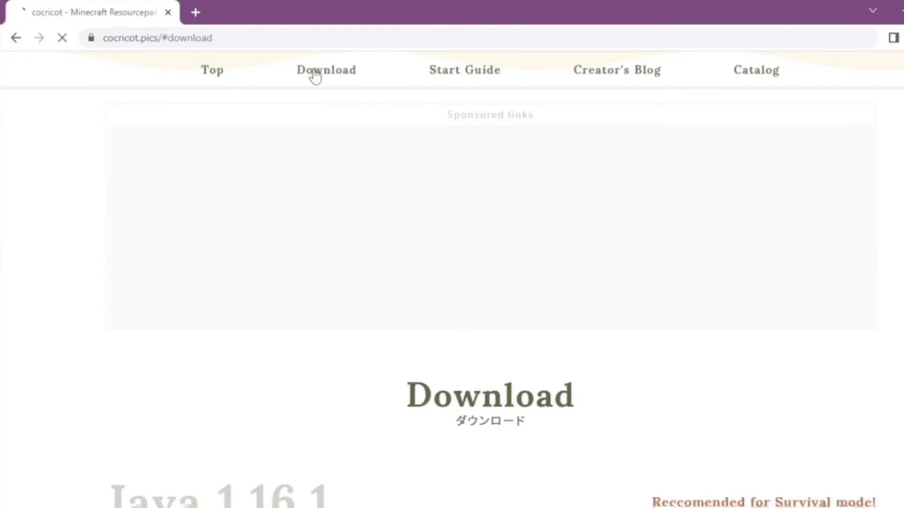
# - Choose the Java 1.12.2 Resourcepack & MOD v1.11.0 download and accept its terms of use
pyautogui.click(312, 75)
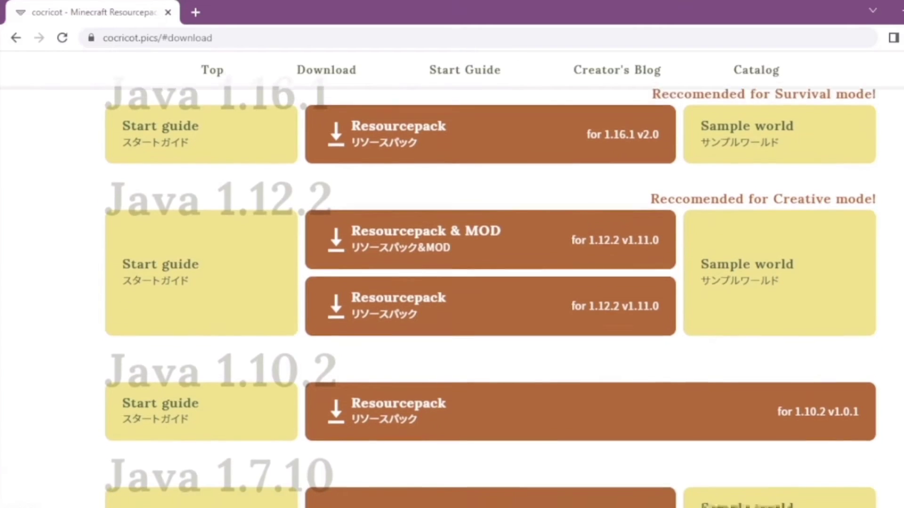
pyautogui.scroll(-1, 490, 283)
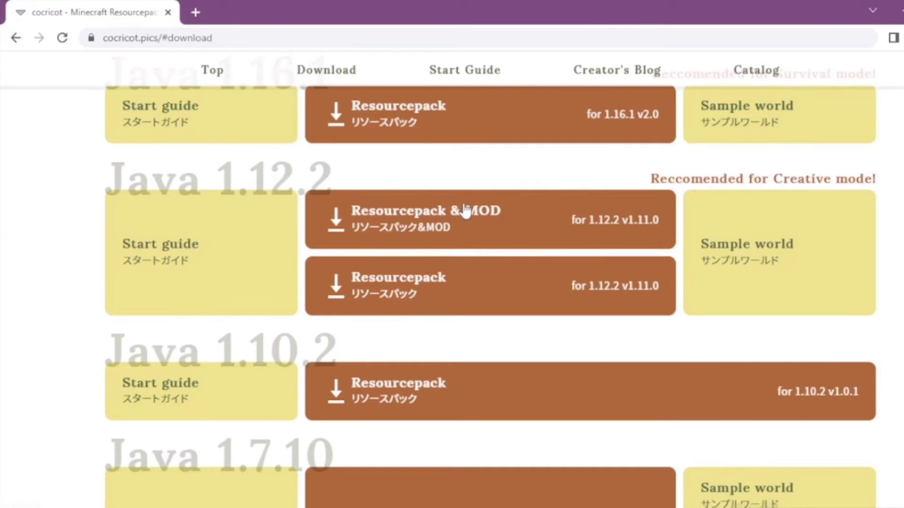
pyautogui.click(452, 226)
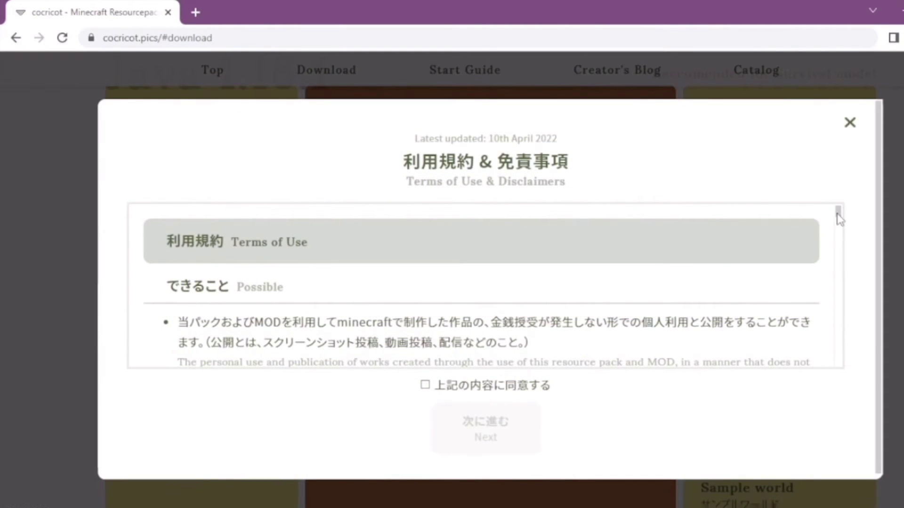
pyautogui.moveTo(840, 218); pyautogui.dragTo(833, 389)
pyautogui.click(426, 386)
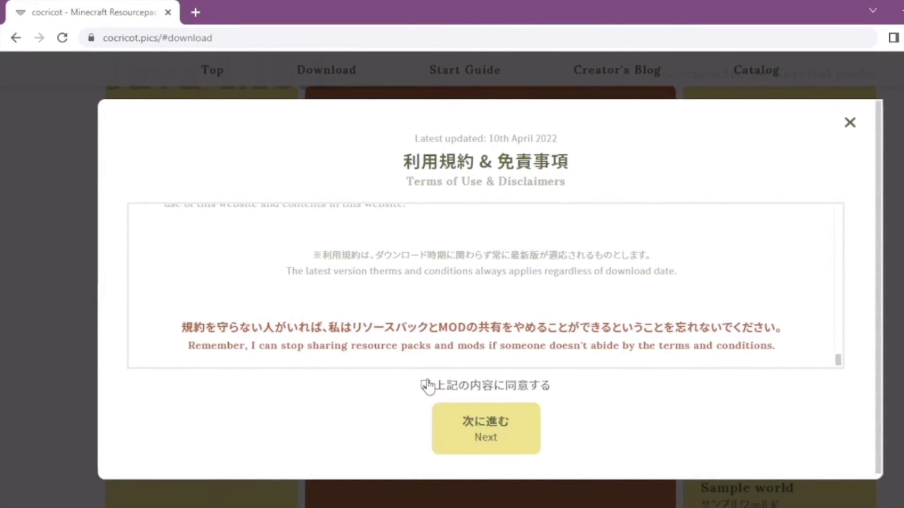
pyautogui.click(484, 442)
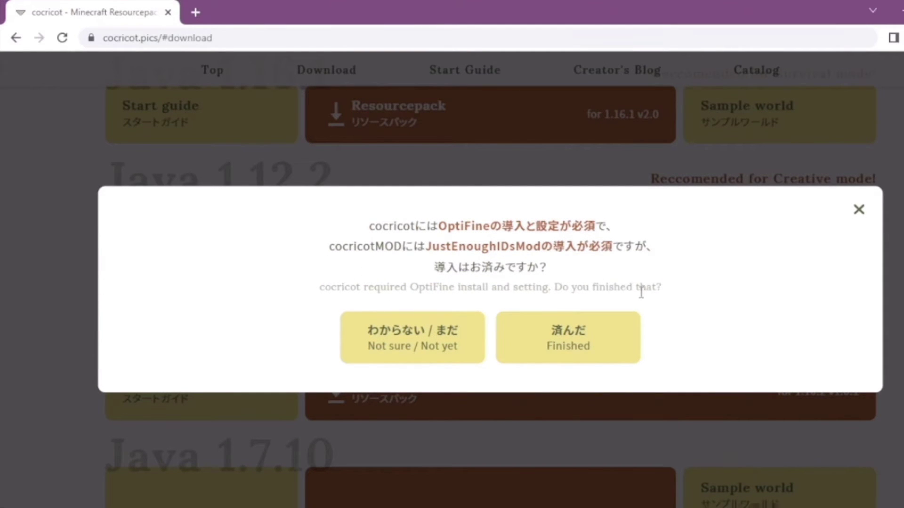
# - Confirm the OptiFine setup as finished, acknowledge the mod notices, and download cocricot_Resourcepack&Mod_1.12.2_v1.11.0.zip despite the virus scan warning
pyautogui.click(585, 353)
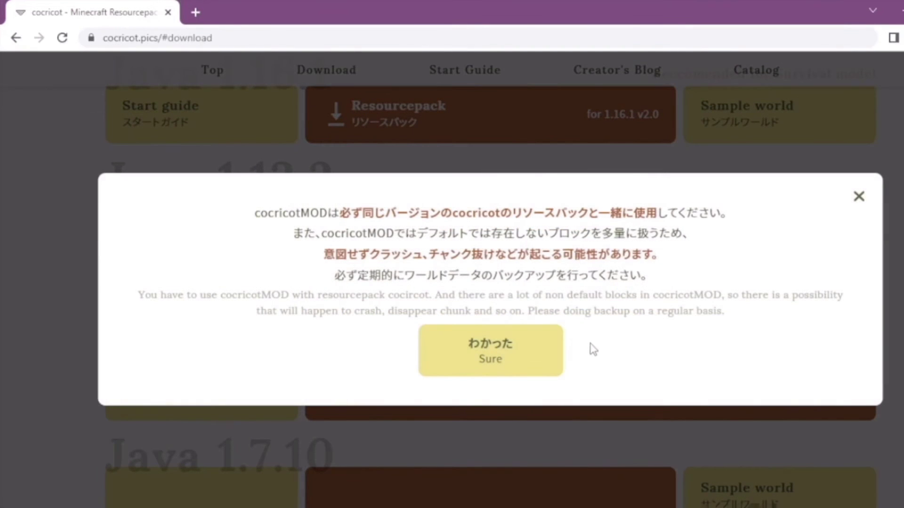
pyautogui.rightClick(517, 357)
pyautogui.click(471, 361)
pyautogui.click(471, 359)
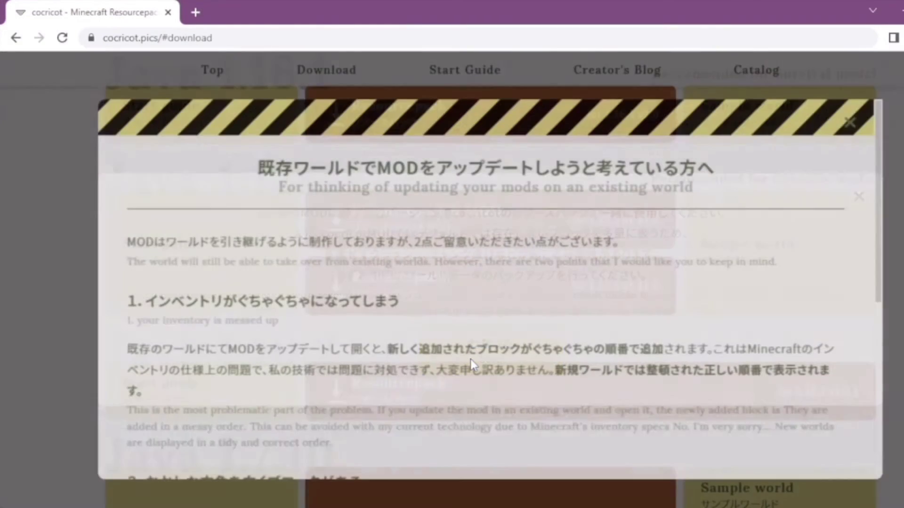
pyautogui.moveTo(873, 247); pyautogui.dragTo(866, 432)
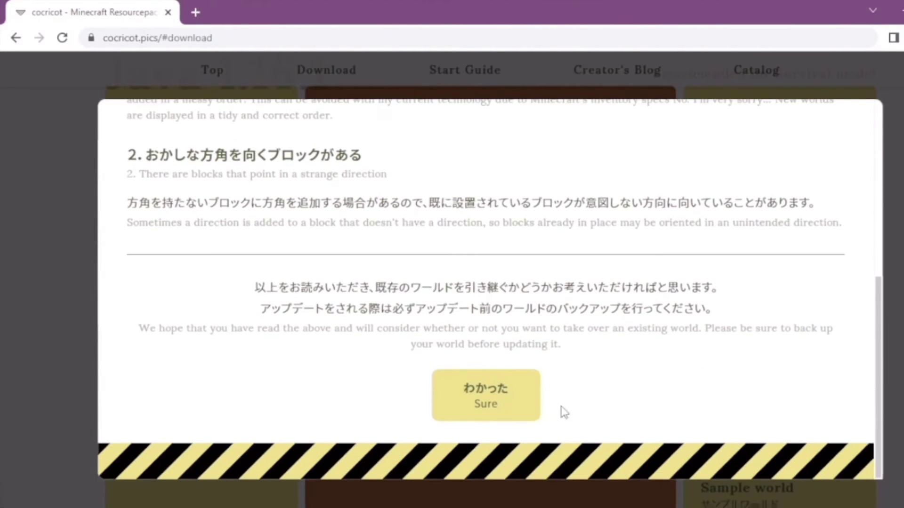
pyautogui.click(500, 408)
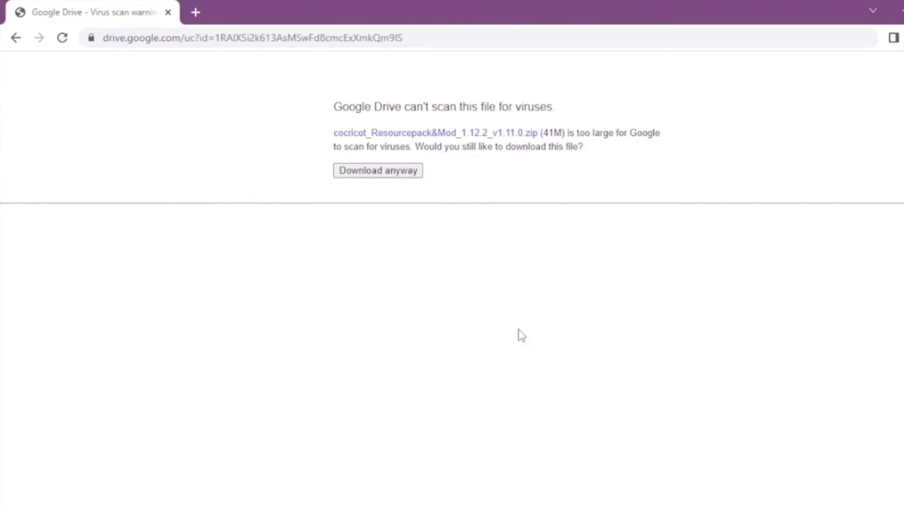
pyautogui.click(388, 174)
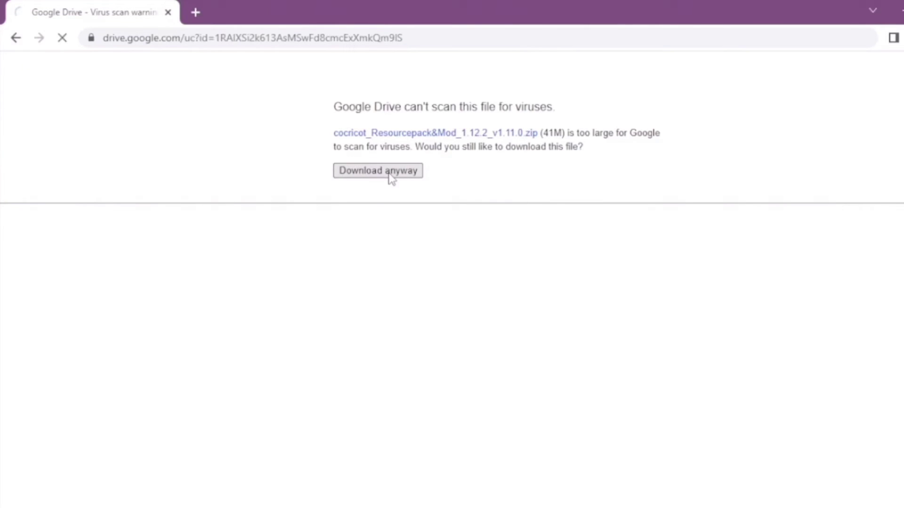
# - Replace the Google Drive page with a fresh tab, search the web for optifine and open the OptiFine downloads page
pyautogui.click(192, 12)
pyautogui.click(178, 15)
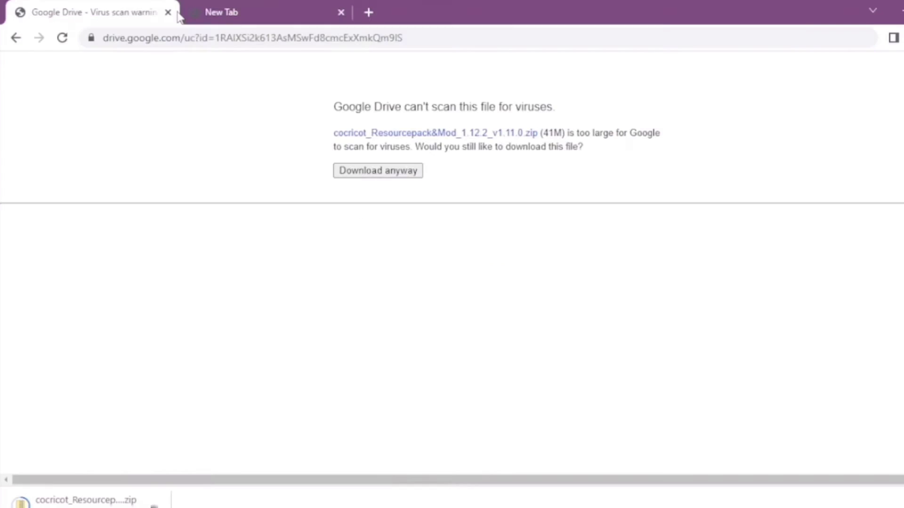
pyautogui.click(169, 13)
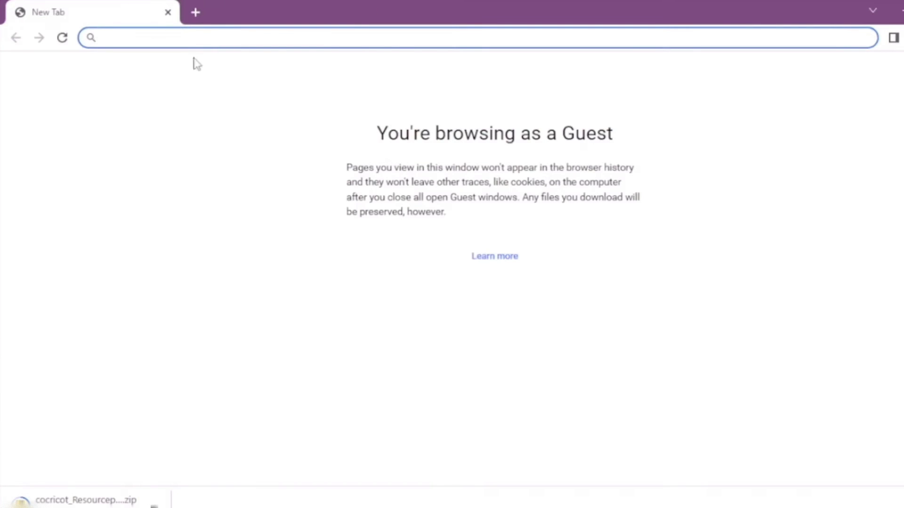
pyautogui.write('optifine')
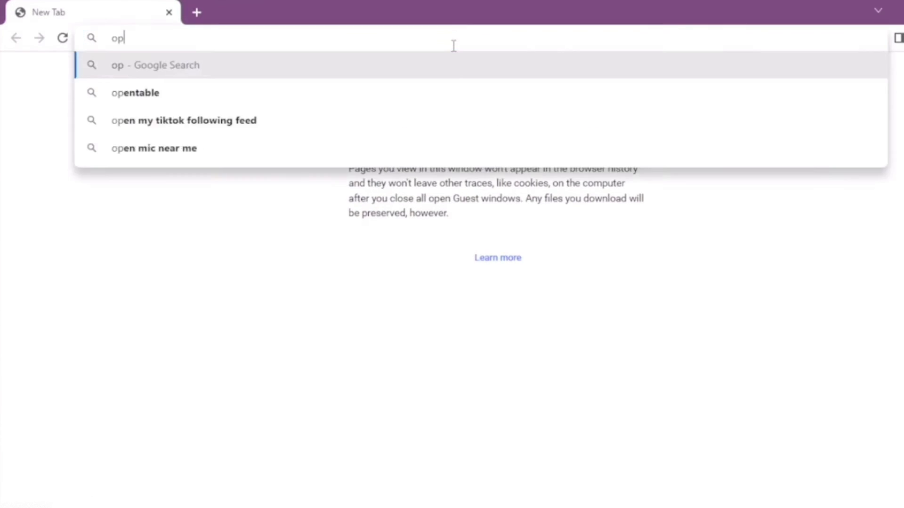
pyautogui.press('Return')
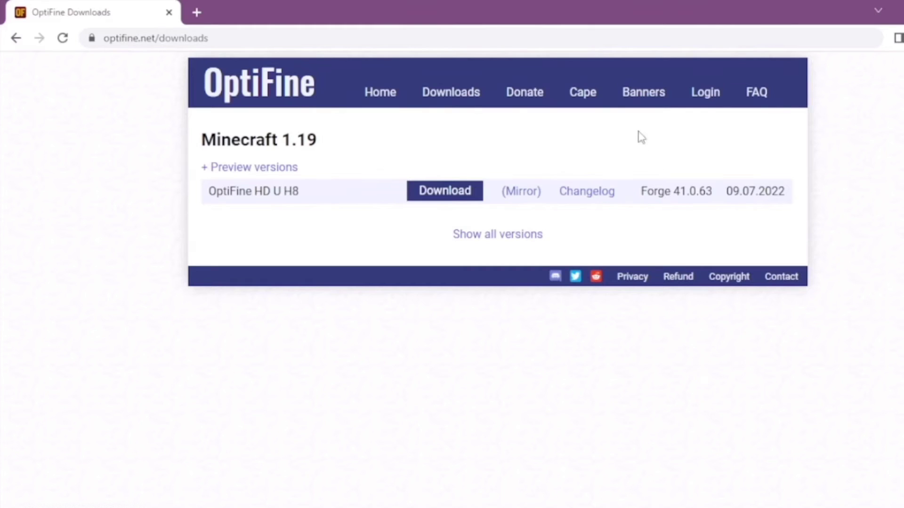
pyautogui.click(460, 102)
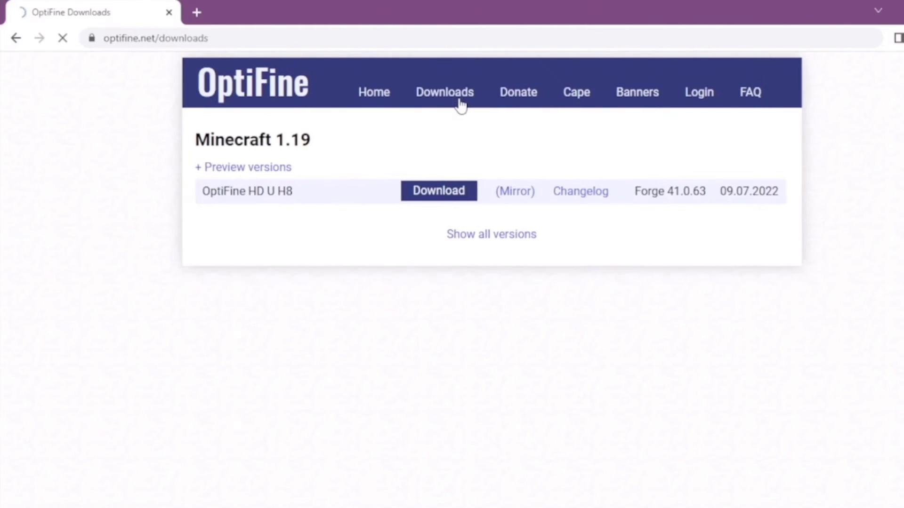
# - Show all OptiFine versions and download OptiFine HD U G5 for Minecraft 1.12.2 through its mirror page
pyautogui.click(491, 239)
pyautogui.scroll(-5, 673, 172)
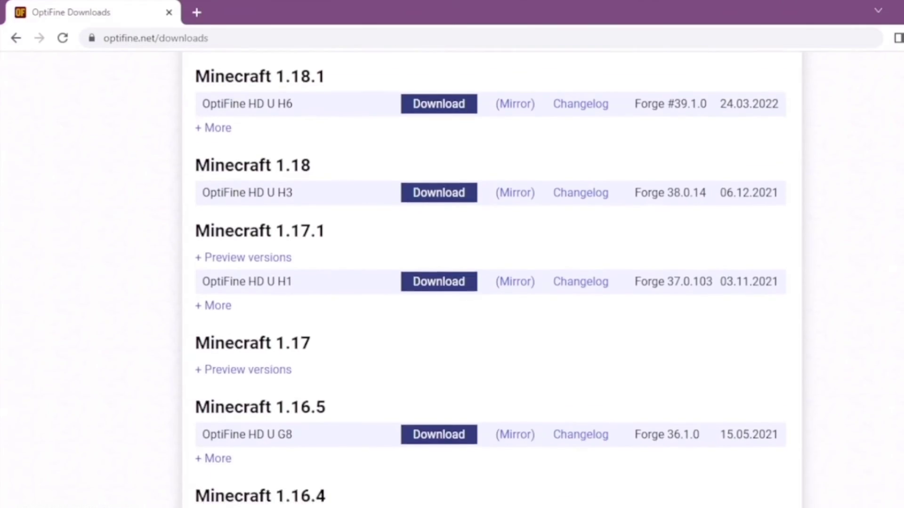
pyautogui.scroll(-20, 490, 280)
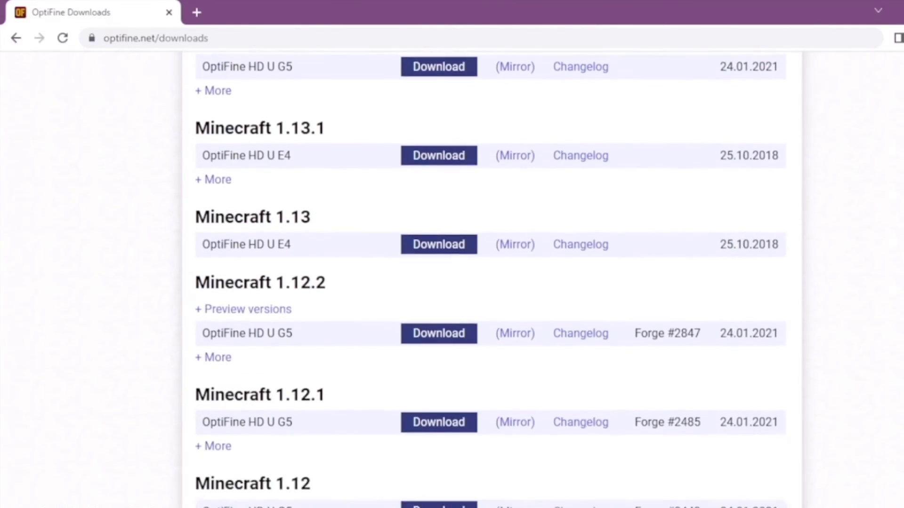
pyautogui.scroll(-2, 490, 280)
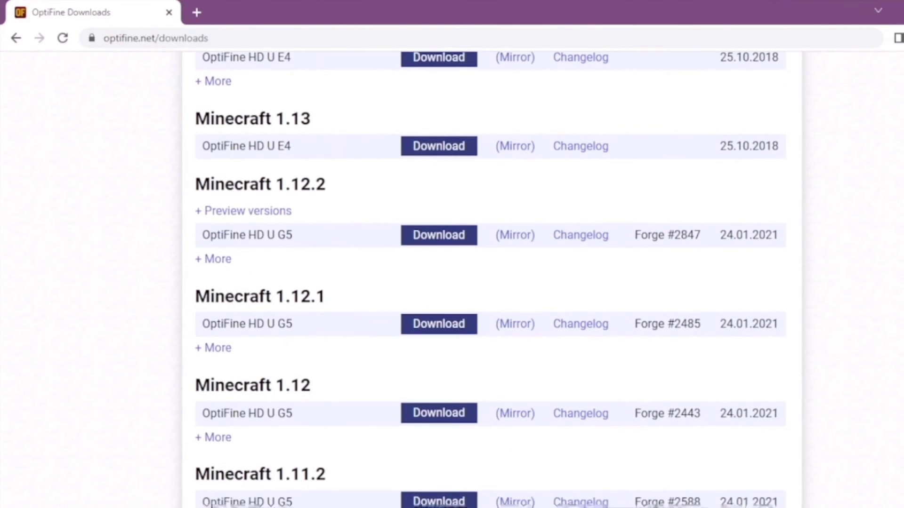
pyautogui.rightClick(520, 246)
pyautogui.click(546, 250)
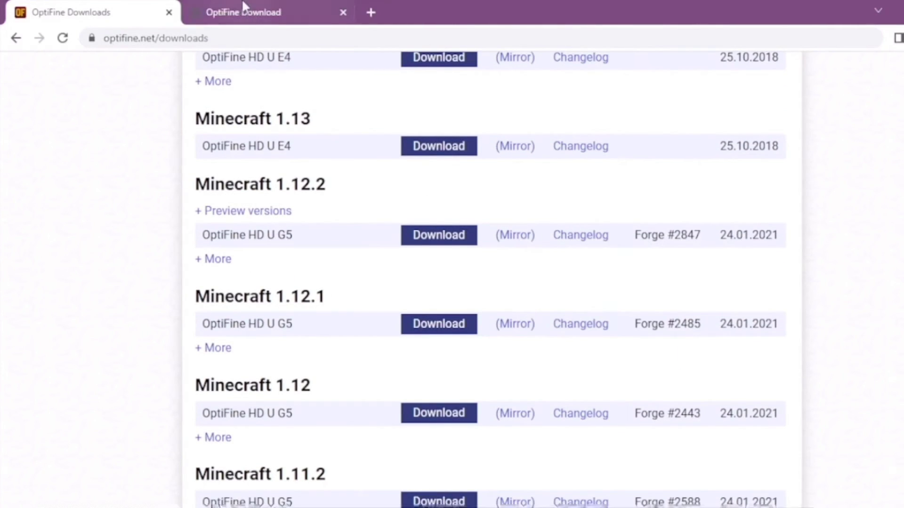
pyautogui.click(240, 4)
pyautogui.click(169, 12)
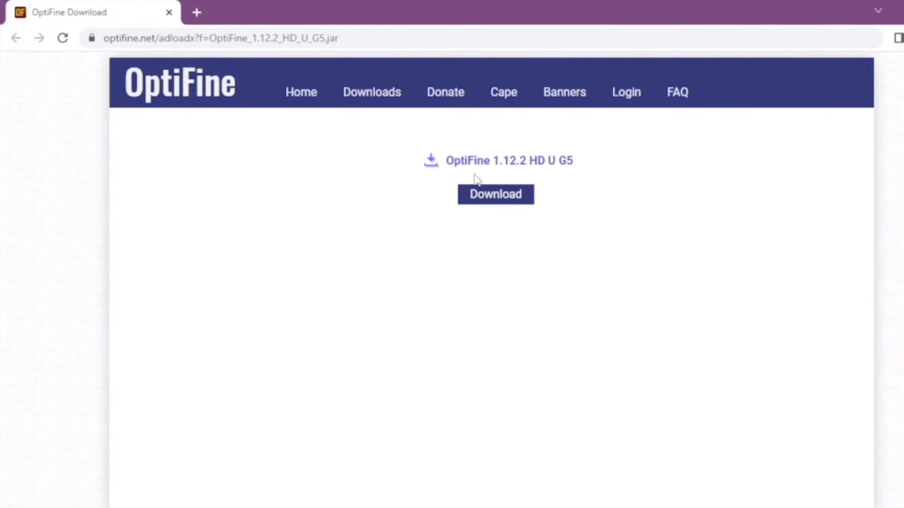
pyautogui.rightClick(486, 198)
pyautogui.click(494, 202)
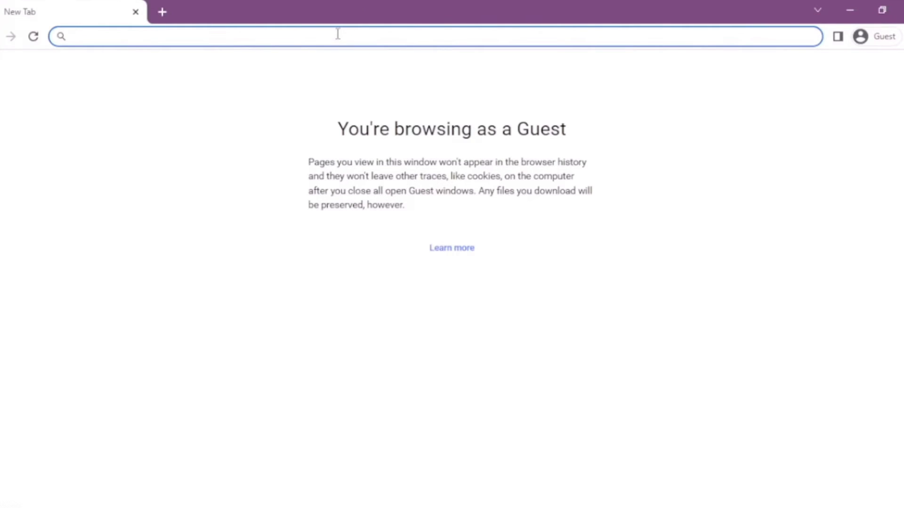
# - Search the web for curseforge, open the CurseForge website and go to its Minecraft mods
pyautogui.write('j')
pyautogui.press('BackSpace')
pyautogui.write('curseforge')
pyautogui.press('Return')
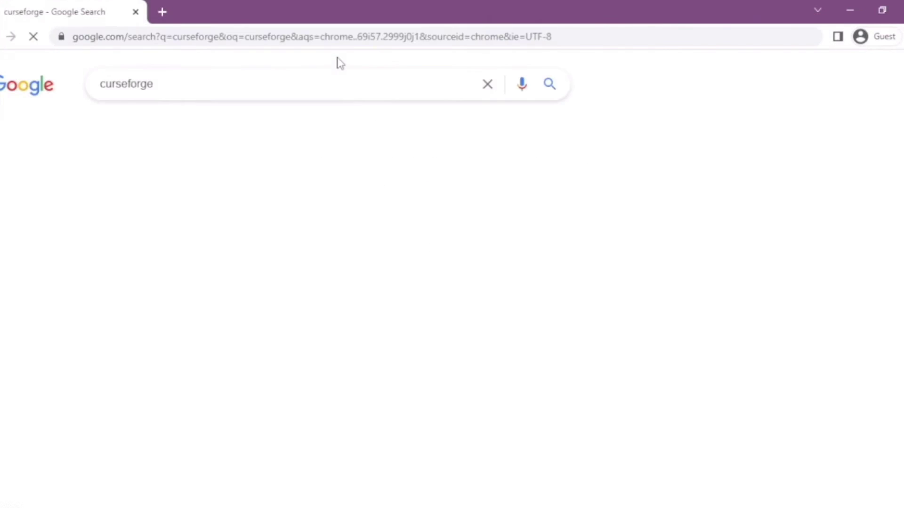
pyautogui.click(146, 256)
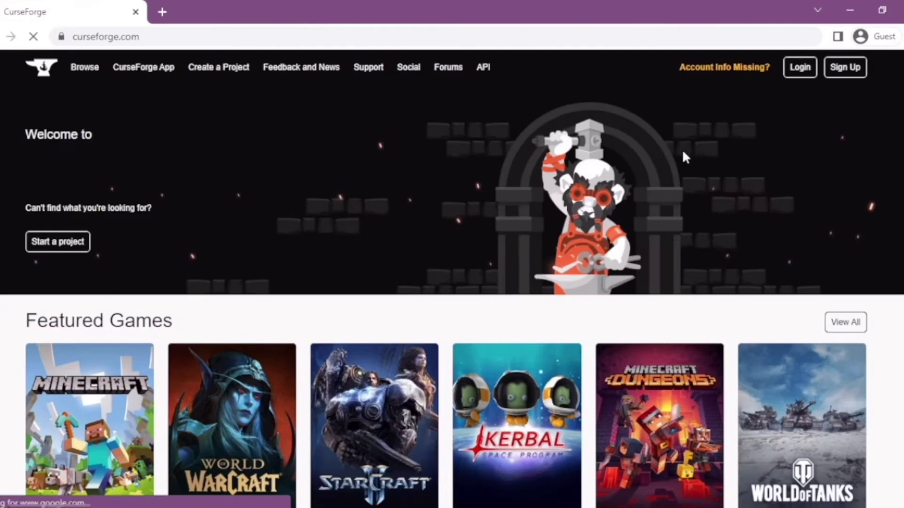
pyautogui.click(93, 387)
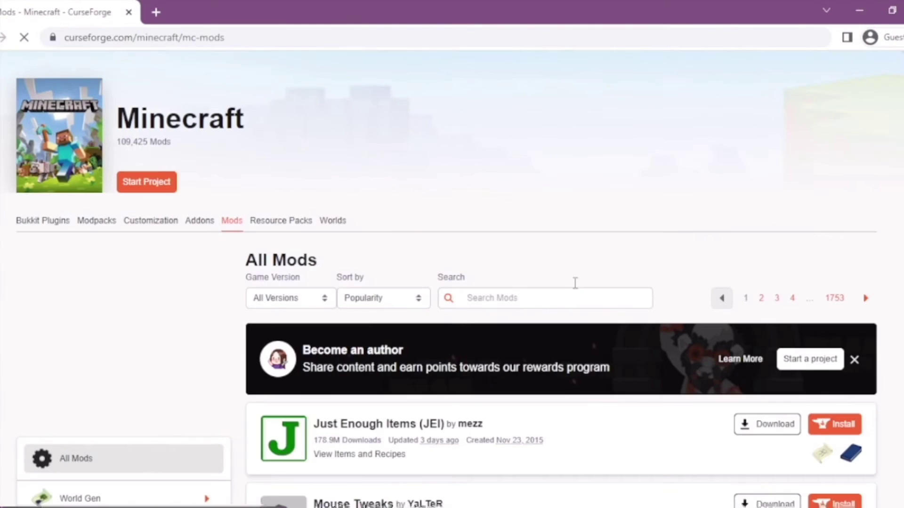
# - Search the Minecraft mods for JustEnoughIDs and open the mod's project page
pyautogui.click(564, 288)
pyautogui.press('capslock')
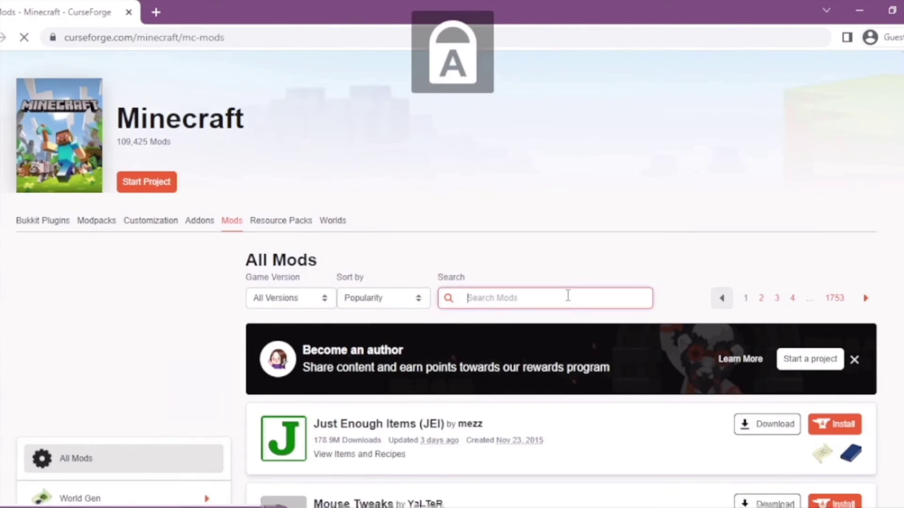
pyautogui.write('J')
pyautogui.press('capslock')
pyautogui.write('ust')
pyautogui.press('capslock')
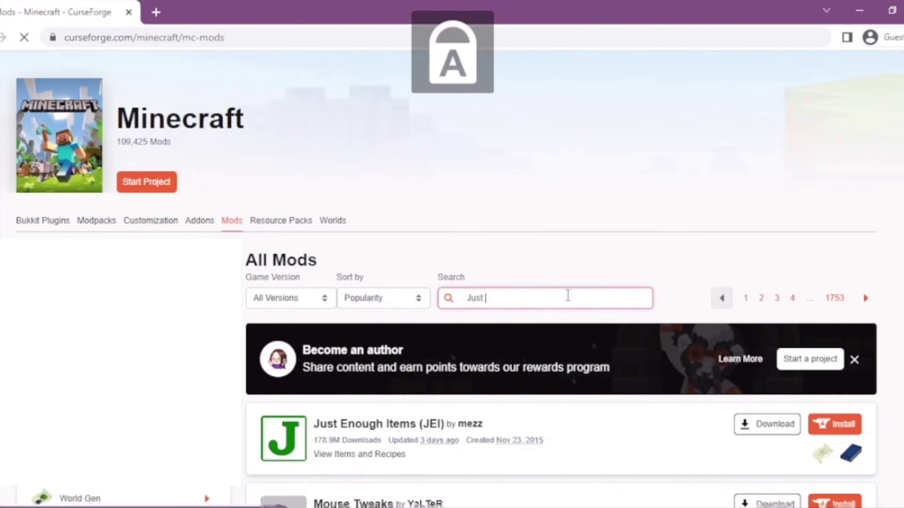
pyautogui.write('E')
pyautogui.press('capslock')
pyautogui.press('BackSpace')
pyautogui.press('BackSpace')
pyautogui.press('capslock')
pyautogui.write('E')
pyautogui.press('capslock')
pyautogui.write('nough')
pyautogui.press('capslock')
pyautogui.write('I')
pyautogui.press('capslock')
pyautogui.write('ds')
pyautogui.press('BackSpace')
pyautogui.press('BackSpace')
pyautogui.press('capslock')
pyautogui.write('D')
pyautogui.press('capslock')
pyautogui.write('s')
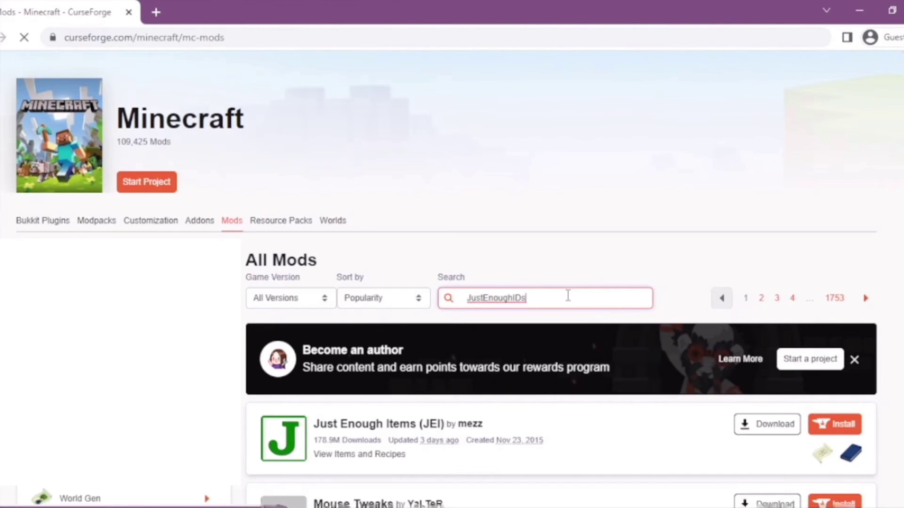
pyautogui.press('Return')
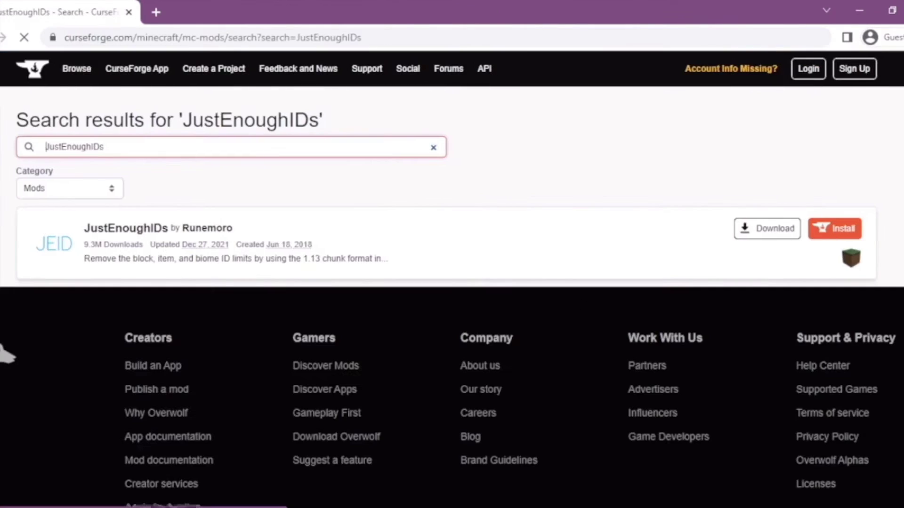
pyautogui.click(146, 230)
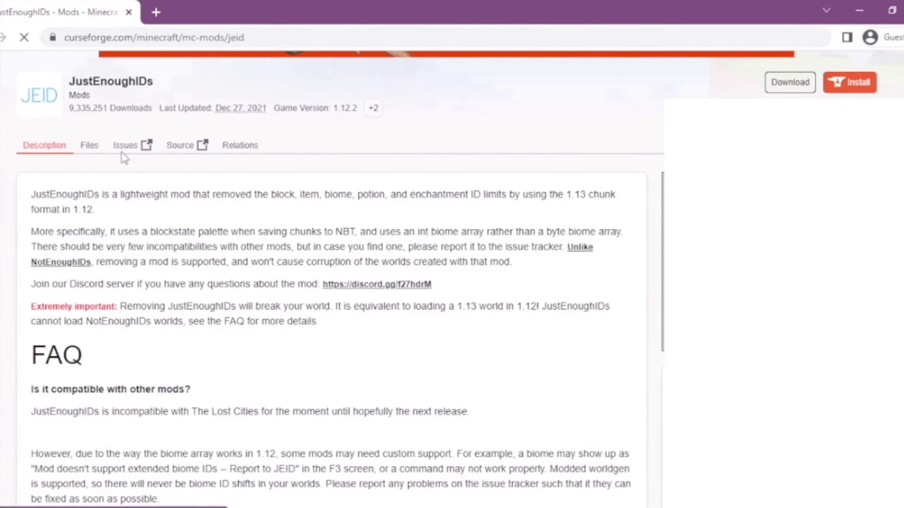
# - List all JustEnoughIDs files and filter them to game version 1.12.2
pyautogui.click(90, 147)
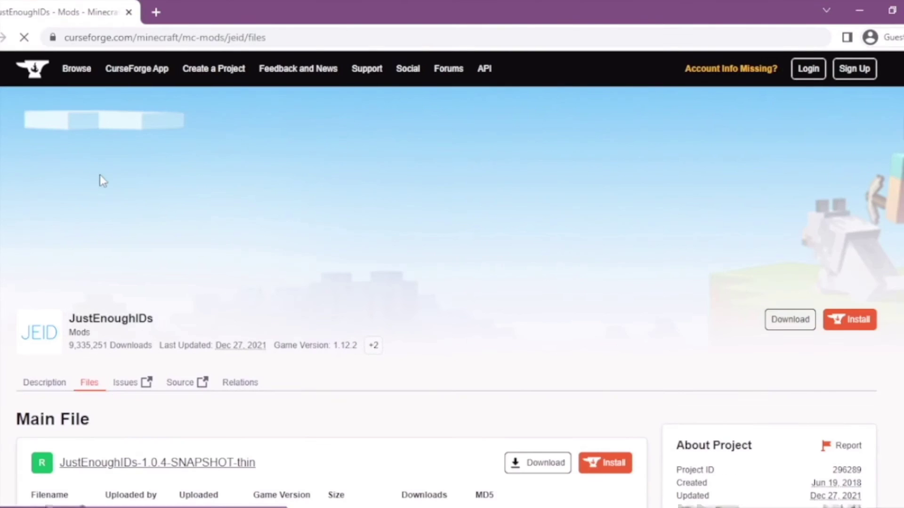
pyautogui.scroll(-8, 329, 283)
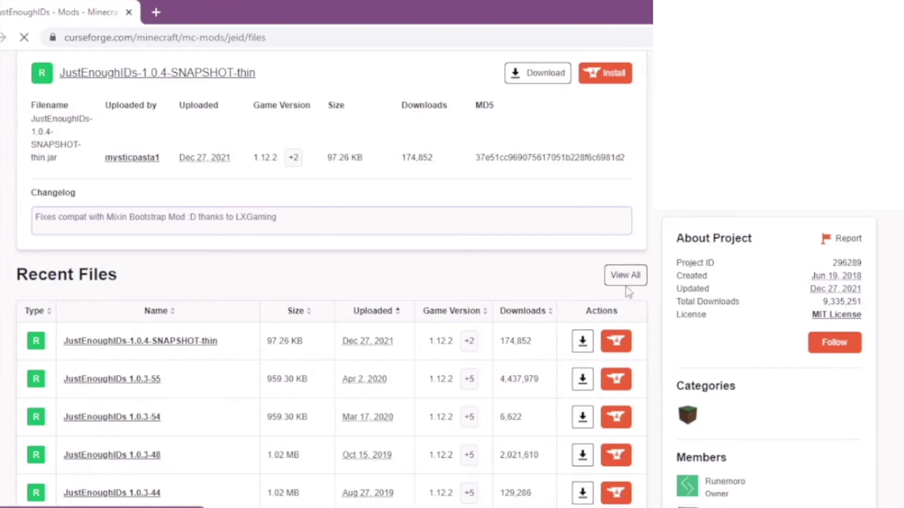
pyautogui.click(618, 273)
pyautogui.scroll(-3, 889, 185)
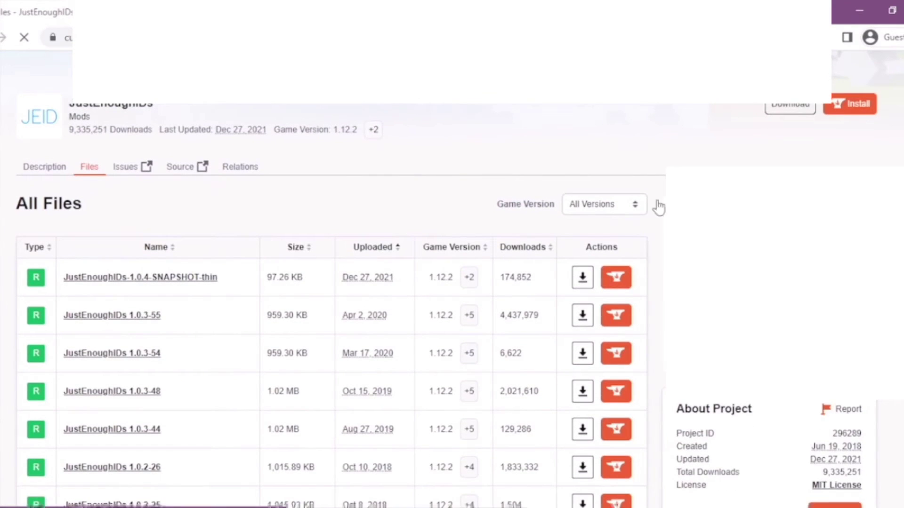
pyautogui.click(636, 206)
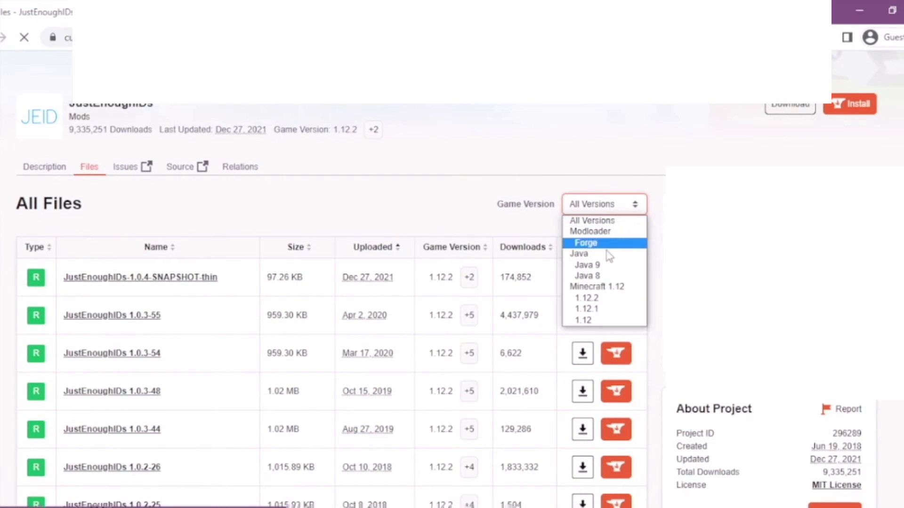
pyautogui.click(598, 299)
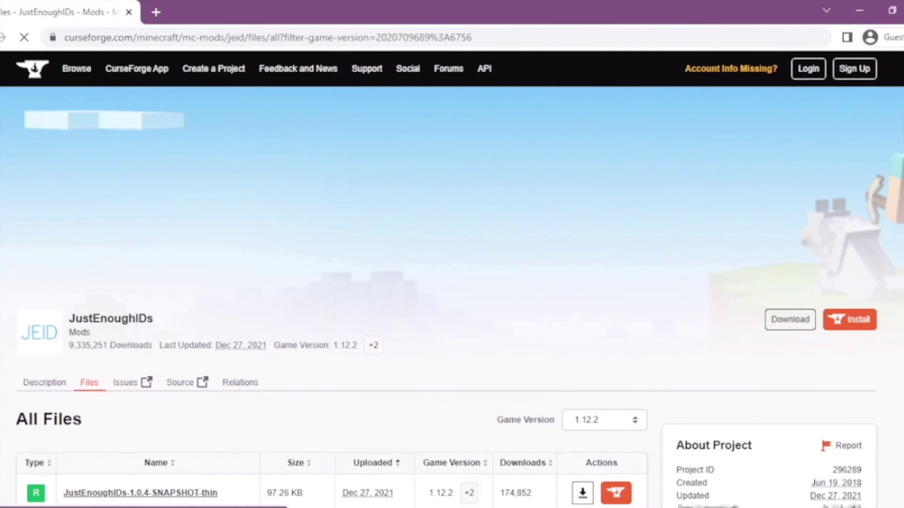
# - Download JustEnoughIDs 1.0.3-55 through a new tab and close the mod's pages, leaving a blank tab
pyautogui.scroll(-4, 452, 278)
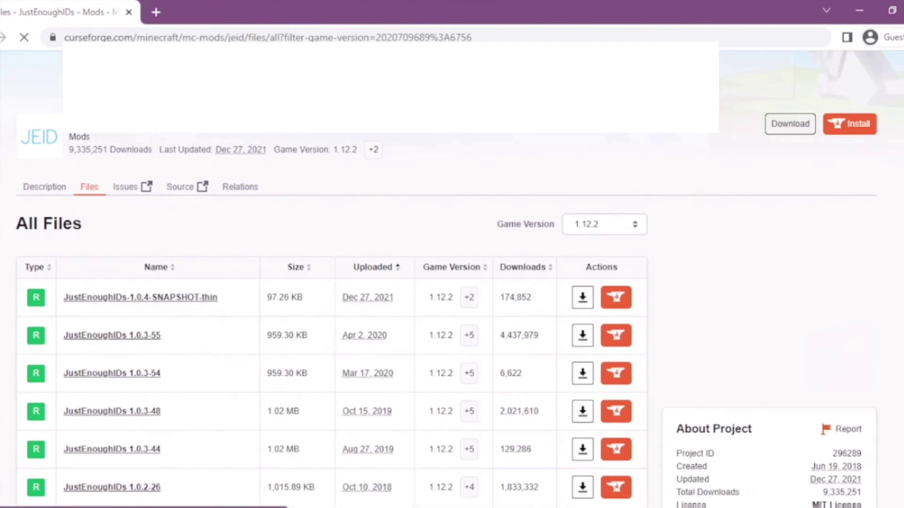
pyautogui.rightClick(582, 337)
pyautogui.click(605, 346)
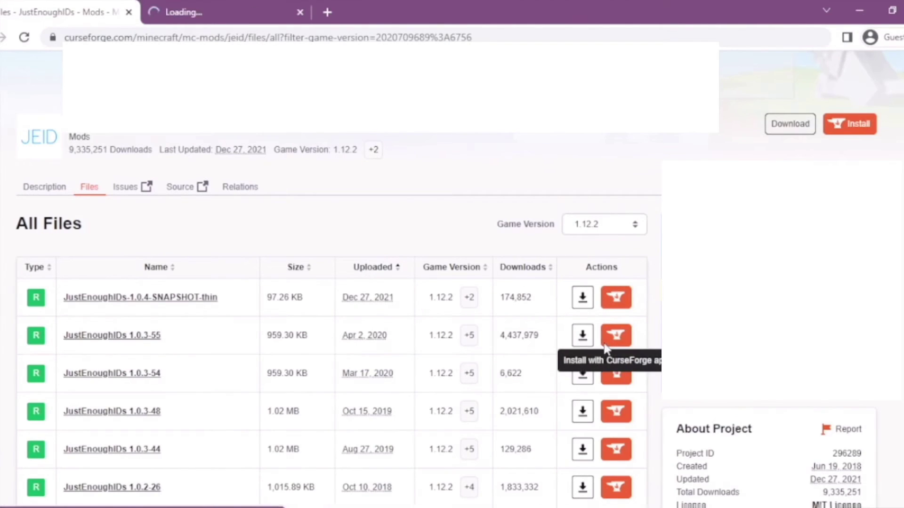
pyautogui.click(182, 7)
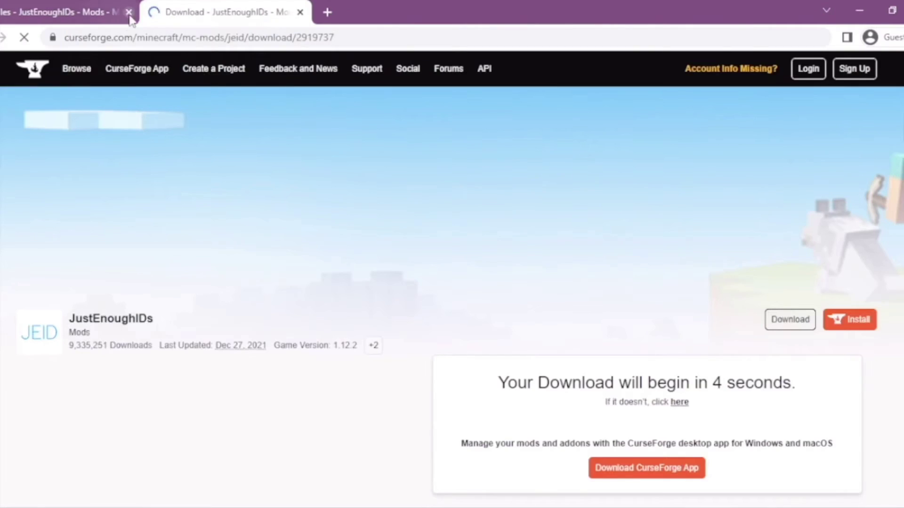
pyautogui.click(128, 12)
pyautogui.scroll(-1, 451, 282)
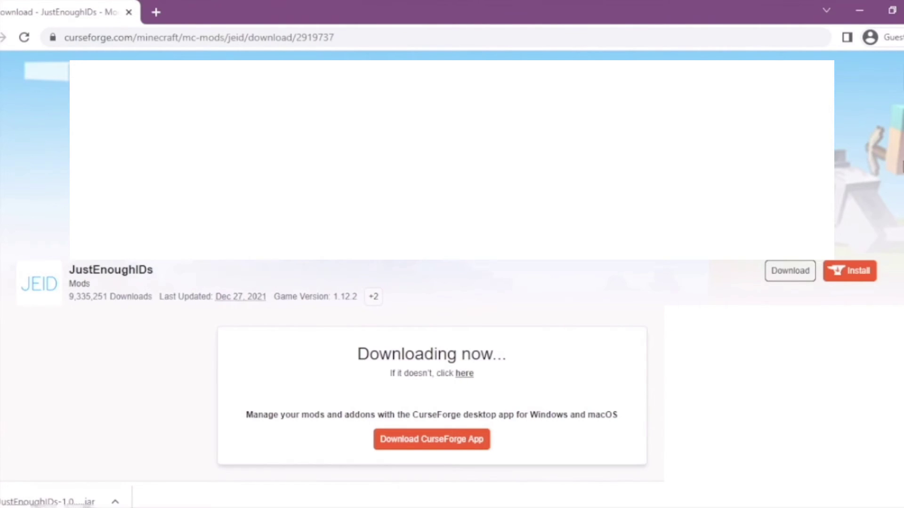
pyautogui.click(156, 13)
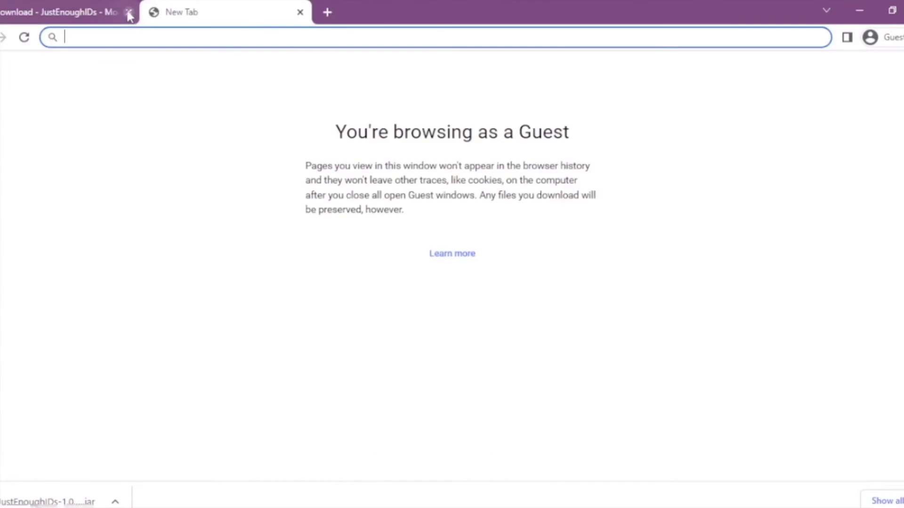
pyautogui.click(129, 13)
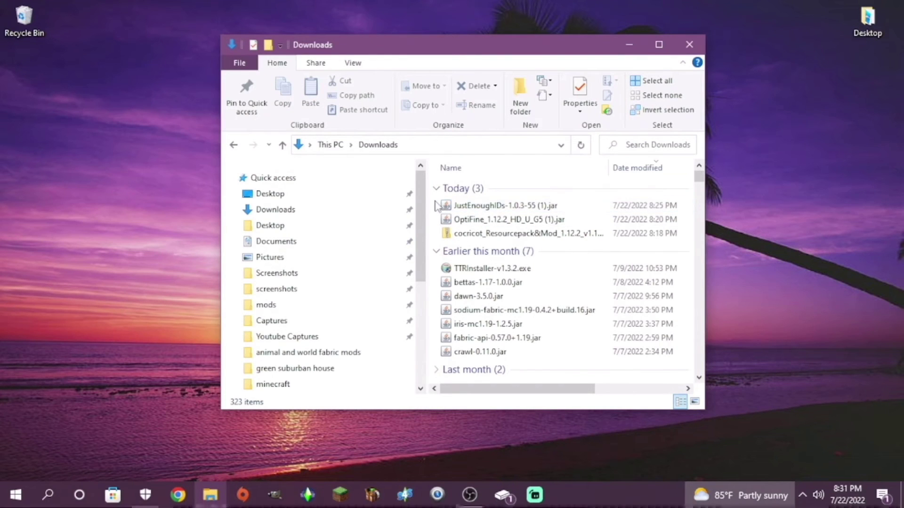
# - Move the JustEnoughIDs, OptiFine and cocricot downloads from the Downloads folder to the middle of the desktop, closing the folder window
pyautogui.moveTo(435, 206); pyautogui.dragTo(205, 267)
pyautogui.click(689, 46)
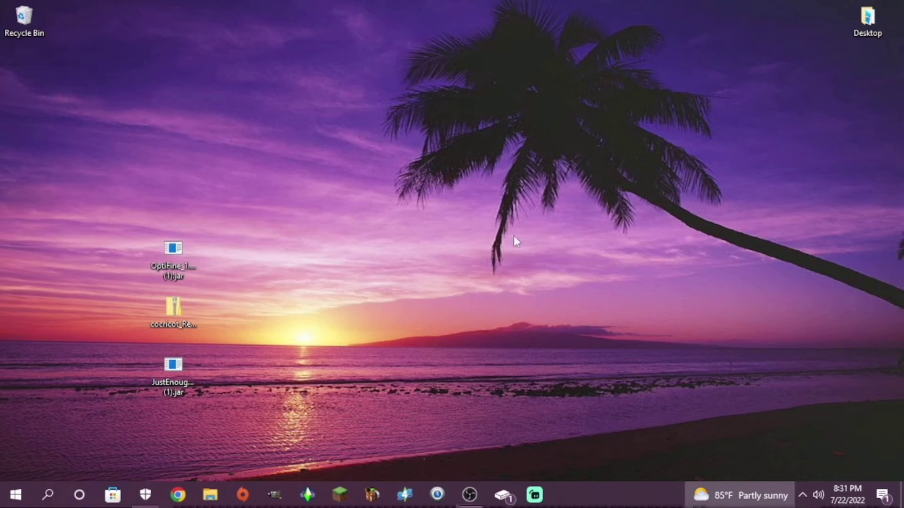
pyautogui.moveTo(178, 276); pyautogui.dragTo(485, 222)
pyautogui.click(646, 264)
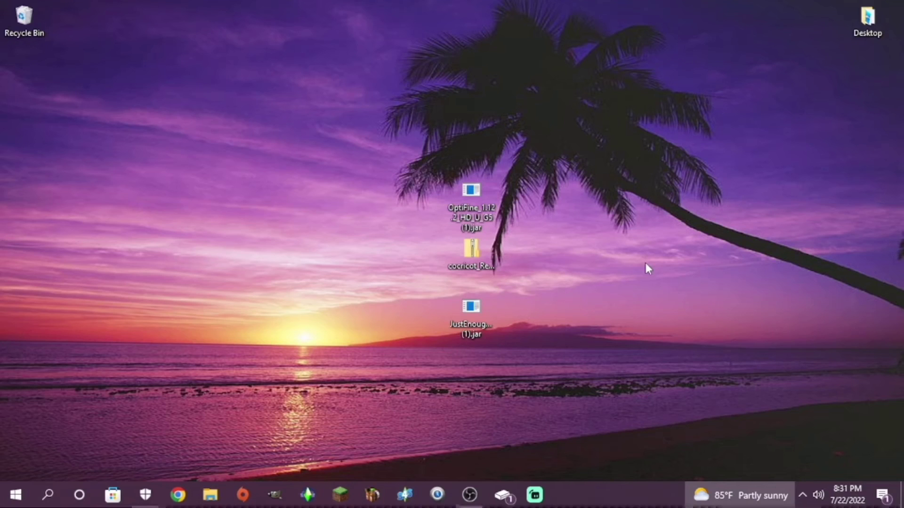
# - Search for %appdata% and open the mods folder inside .minecraft
pyautogui.click(53, 502)
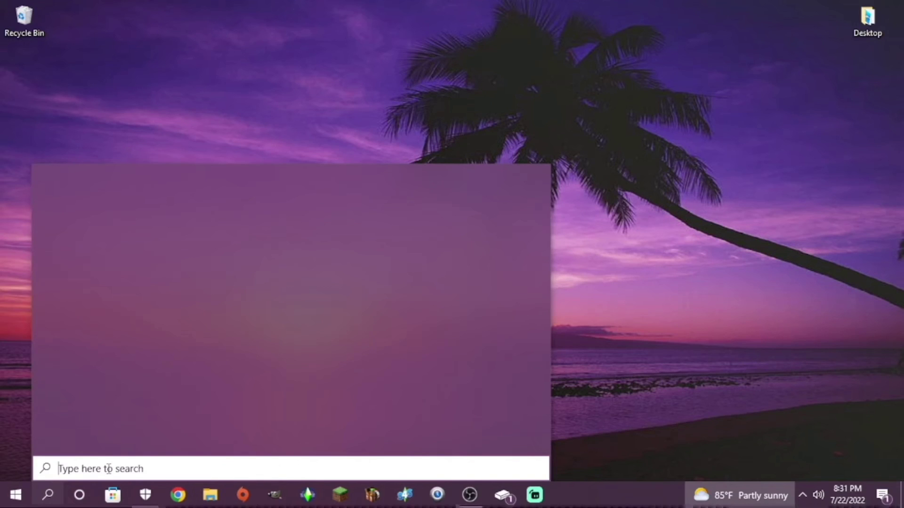
pyautogui.write('%')
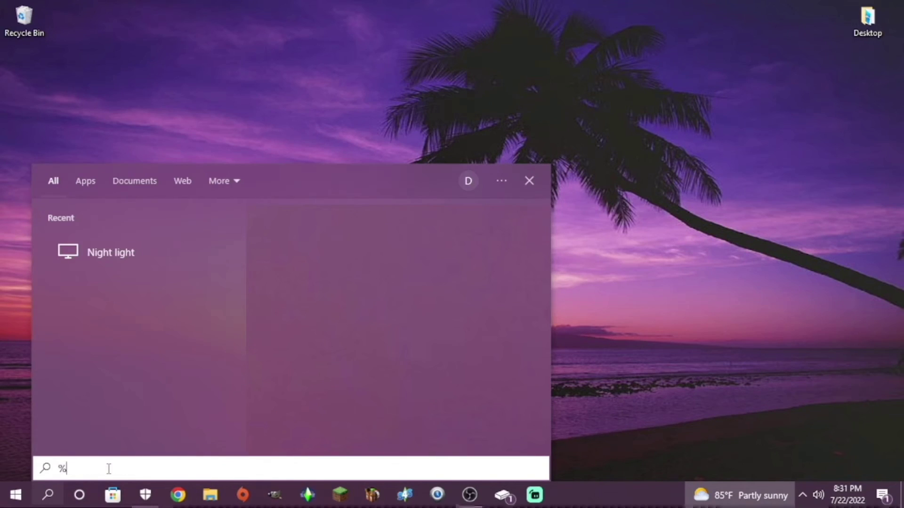
pyautogui.write('appdata%')
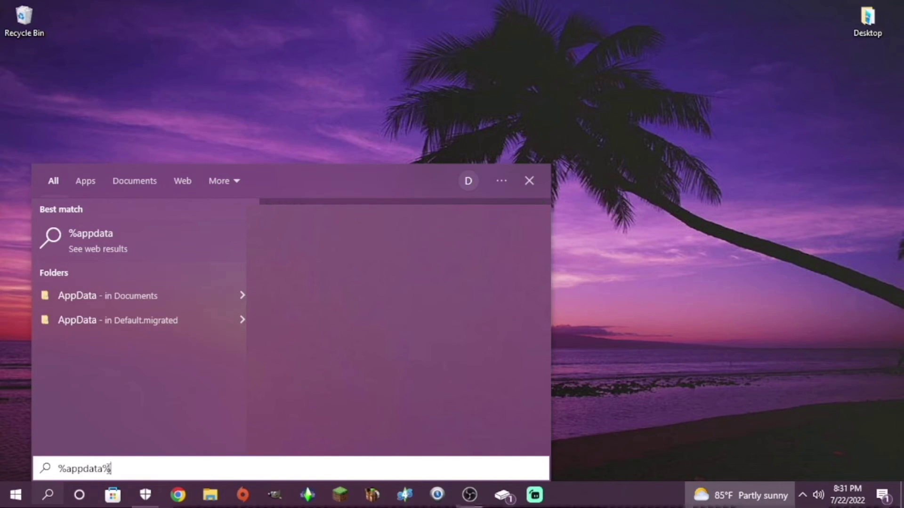
pyautogui.press('Return')
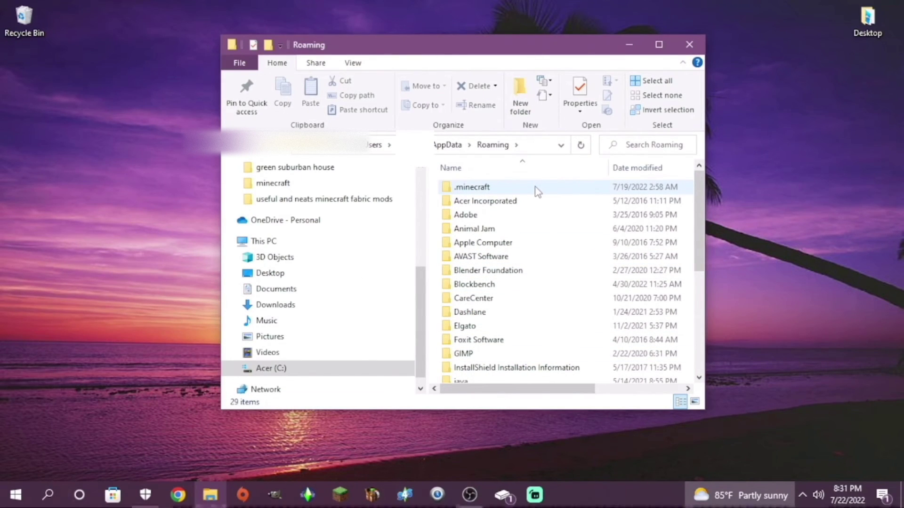
pyautogui.doubleClick(538, 192)
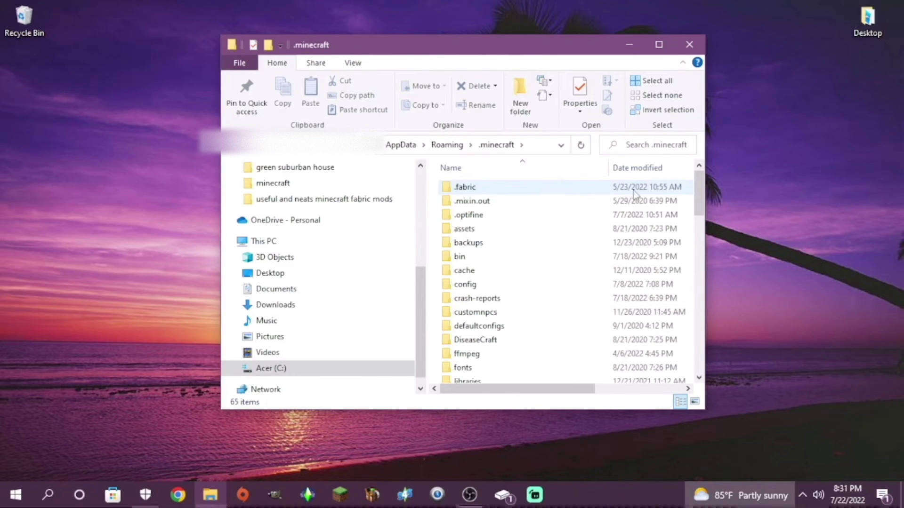
pyautogui.moveTo(701, 193); pyautogui.dragTo(694, 260)
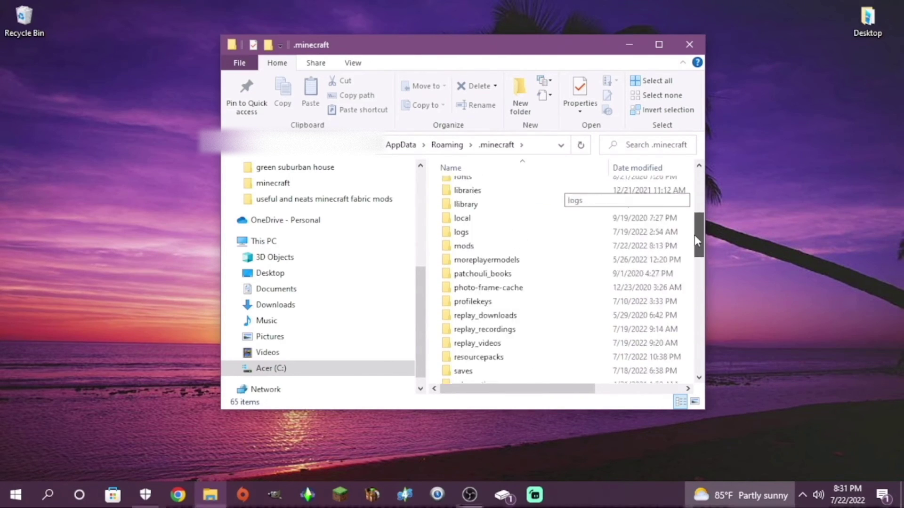
pyautogui.moveTo(697, 239); pyautogui.dragTo(695, 231)
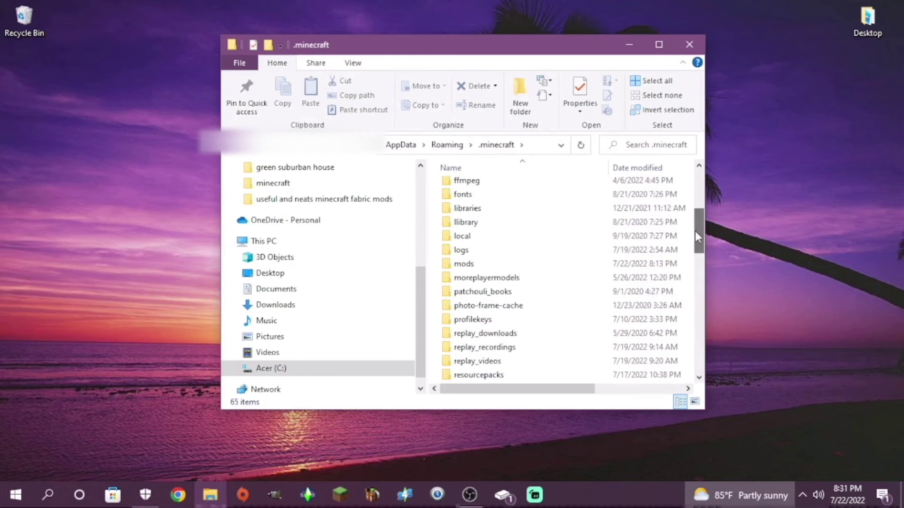
pyautogui.doubleClick(637, 264)
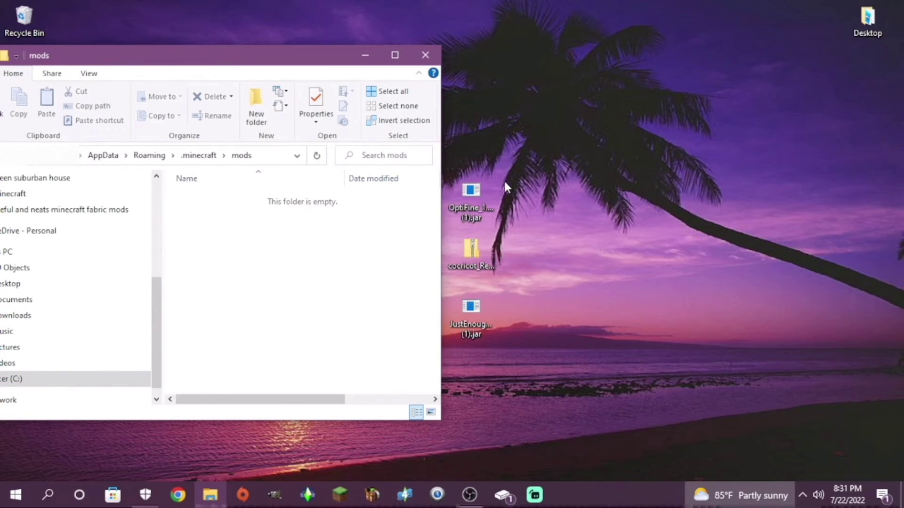
# - Move the JustEnoughIDs and OptiFine jar files from the desktop into the mods folder
pyautogui.click(503, 211)
pyautogui.moveTo(518, 301); pyautogui.dragTo(494, 343)
pyautogui.moveTo(452, 309); pyautogui.dragTo(350, 323)
pyautogui.moveTo(473, 202); pyautogui.dragTo(400, 264)
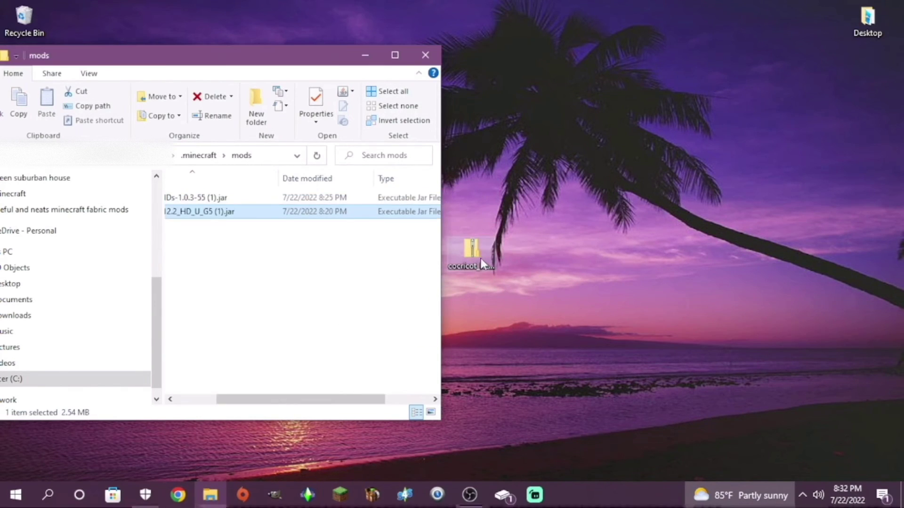
# - Open the cocricot_Resourcepack&Mod_1.12.2_v1.11.0.zip archive from the desktop and copy cocricotMOD_1.12.2_v1.11.0.jar into the mods folder
pyautogui.moveTo(481, 258); pyautogui.dragTo(592, 253)
pyautogui.doubleClick(574, 261)
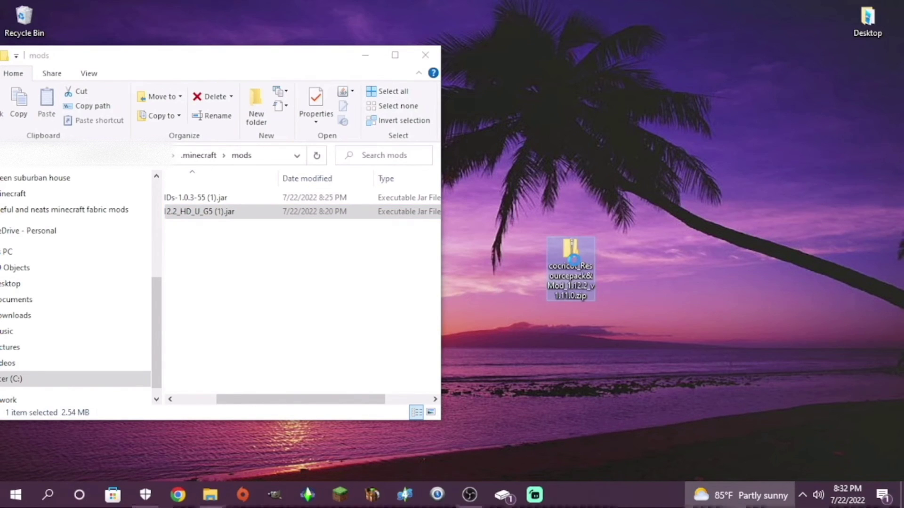
pyautogui.rightClick(574, 262)
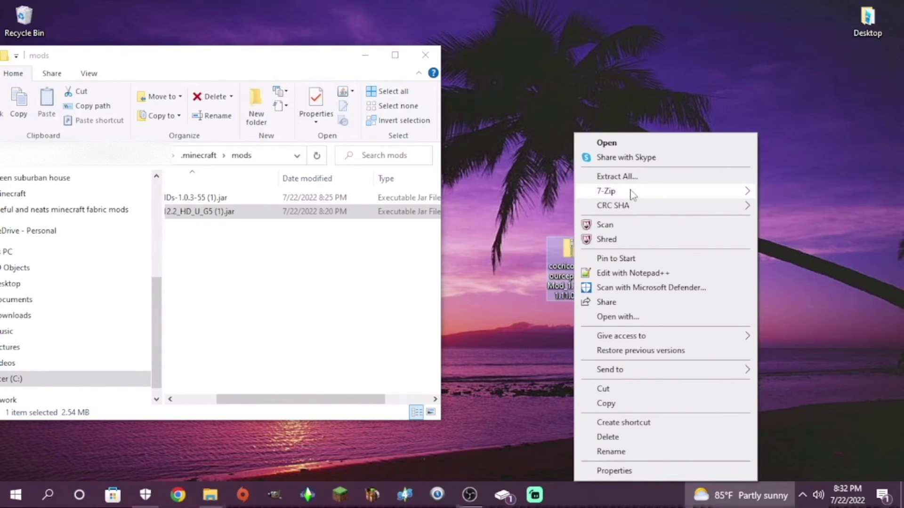
pyautogui.click(496, 280)
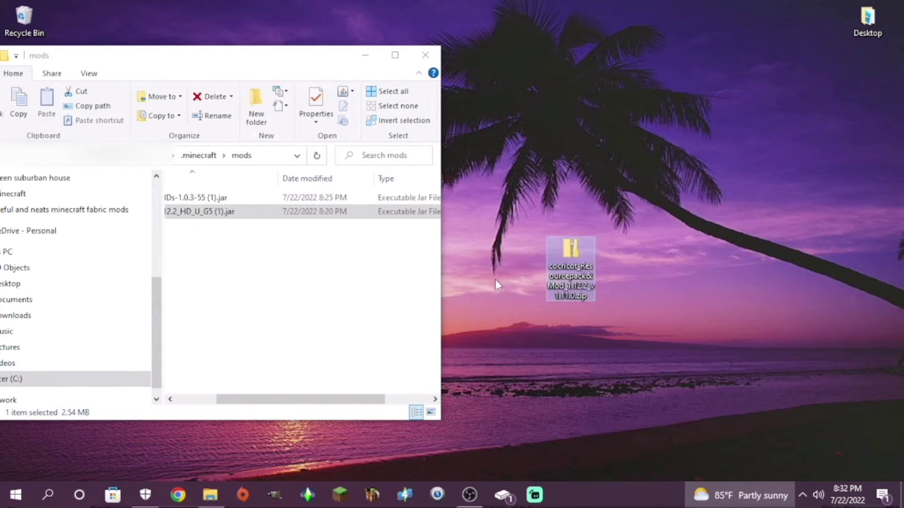
pyautogui.doubleClick(569, 276)
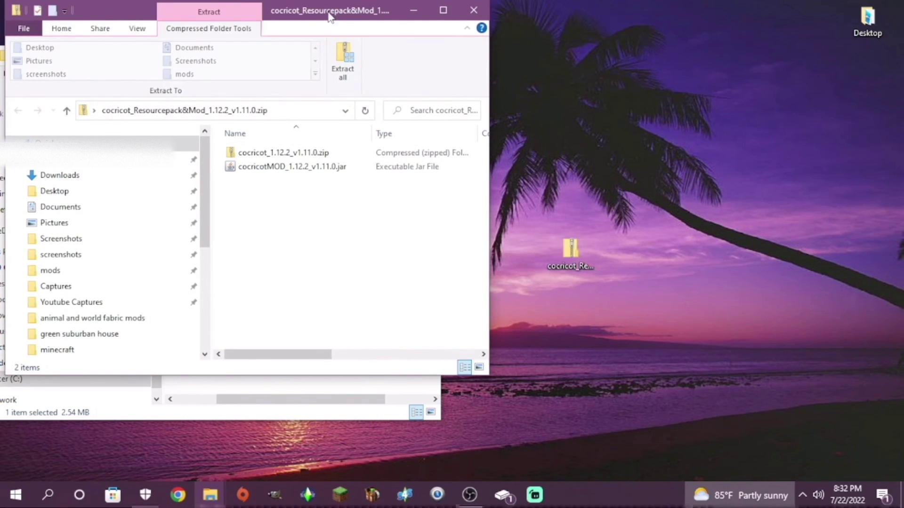
pyautogui.moveTo(328, 16); pyautogui.dragTo(762, 63)
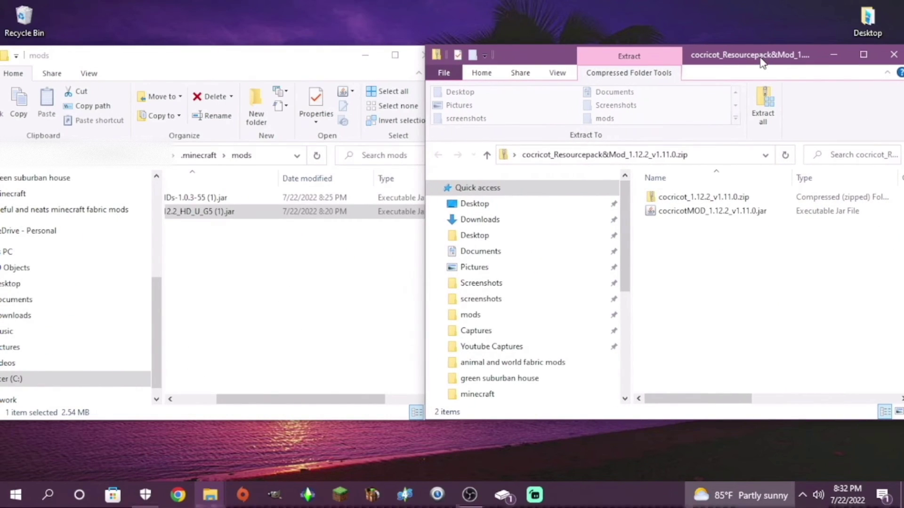
pyautogui.click(711, 212)
pyautogui.moveTo(698, 218); pyautogui.dragTo(355, 288)
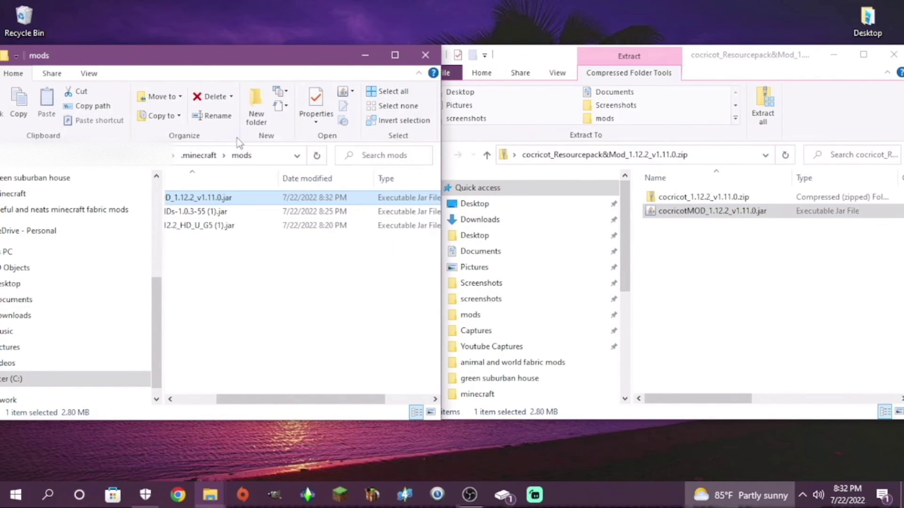
# - In .minecraft's resourcepacks folder, move the v1.10.3 cocricot zip into the Cocricot folder and copy in cocricot_1.12.2_v1.11.0.zip from the archive
pyautogui.click(199, 156)
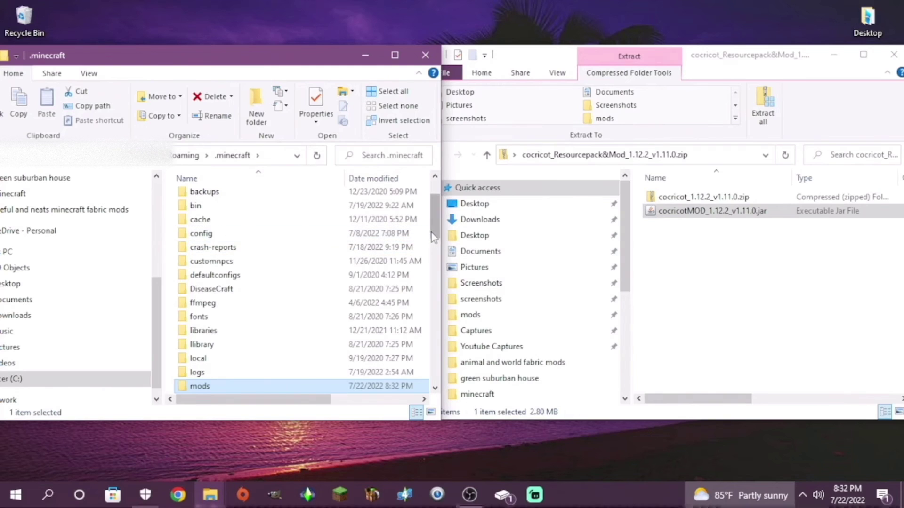
pyautogui.moveTo(430, 228); pyautogui.dragTo(433, 292)
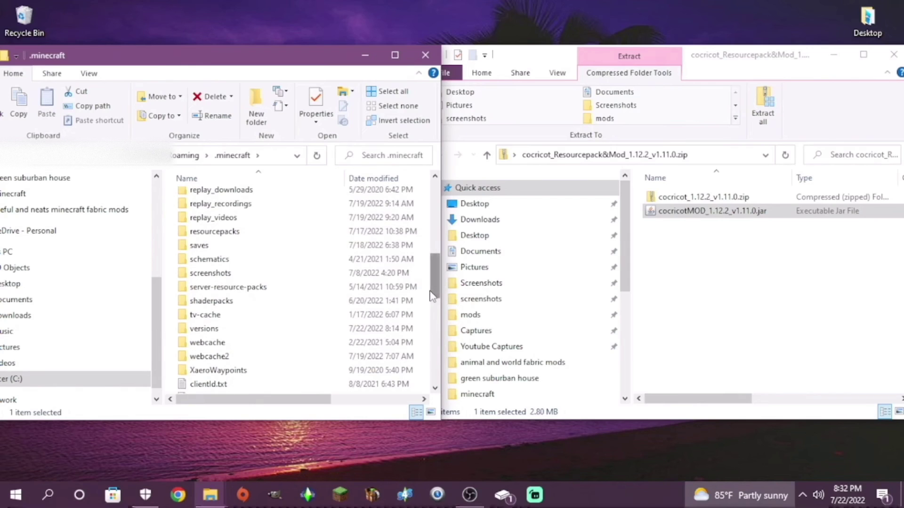
pyautogui.doubleClick(265, 234)
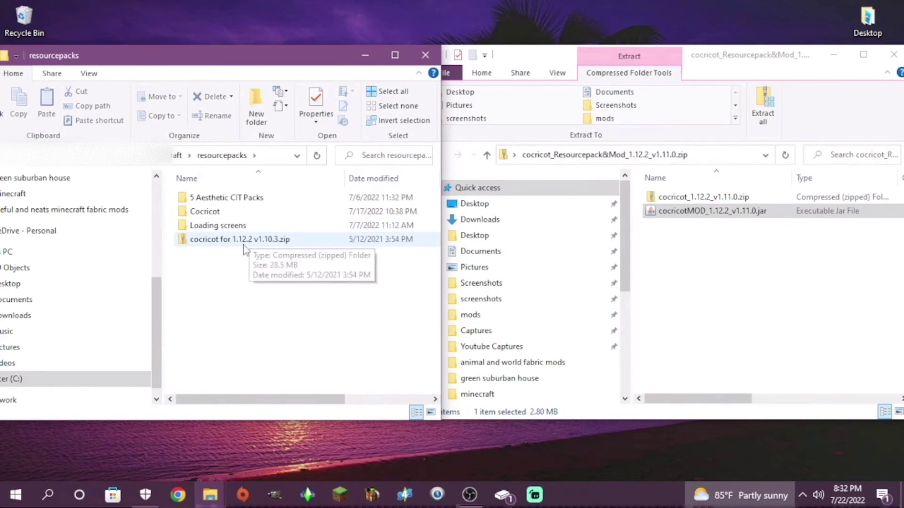
pyautogui.moveTo(238, 240); pyautogui.dragTo(264, 211)
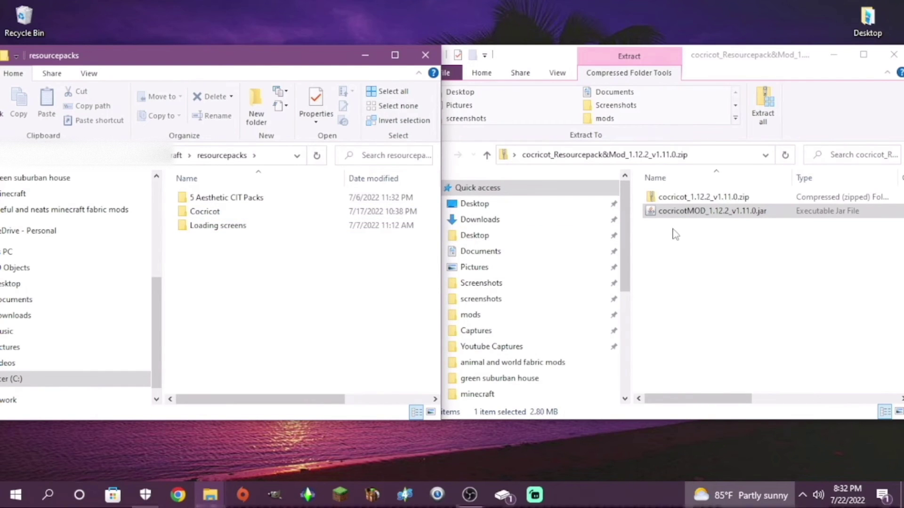
pyautogui.click(668, 197)
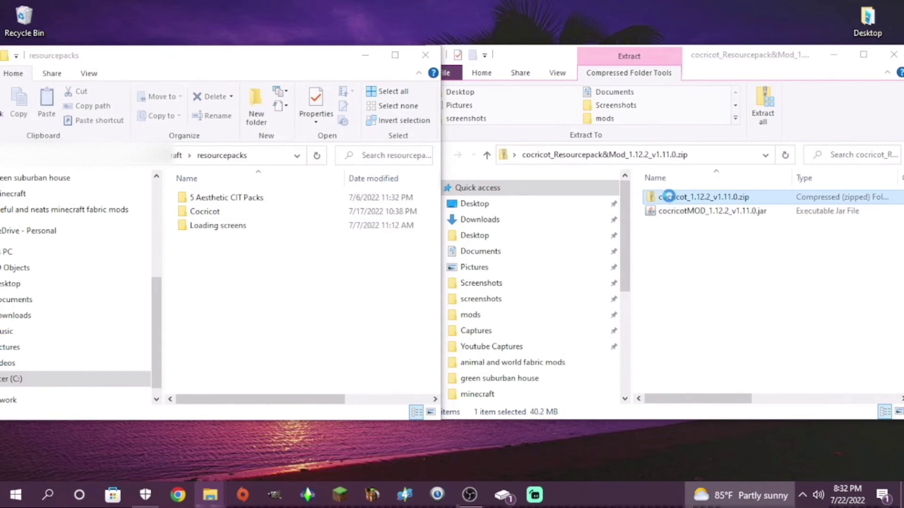
pyautogui.moveTo(652, 195); pyautogui.dragTo(361, 296)
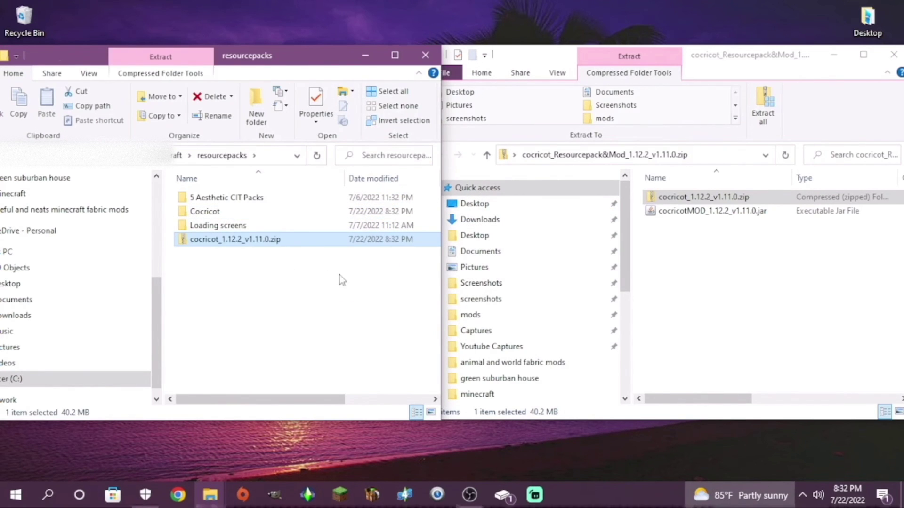
# - Close both folder windows and move the cocricot archive on the desktop over to the Desktop folder icon
pyautogui.click(425, 55)
pyautogui.moveTo(732, 56); pyautogui.dragTo(535, 50)
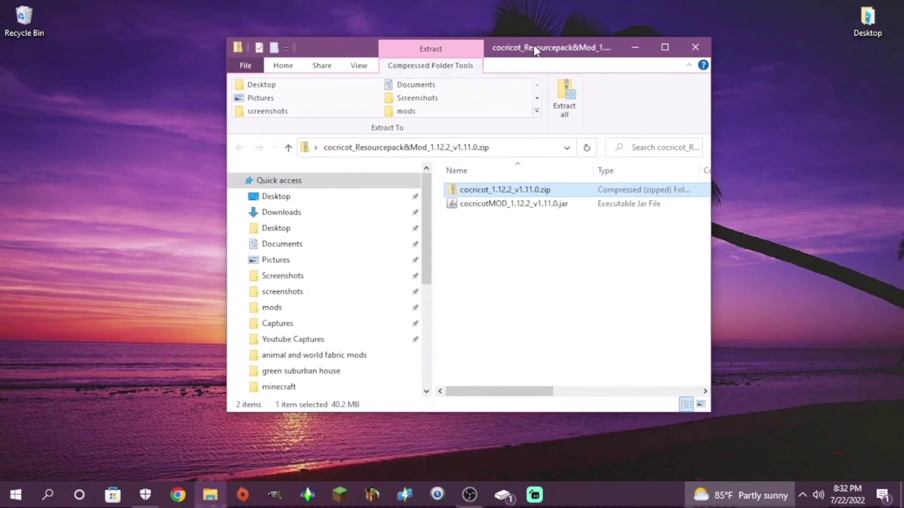
pyautogui.click(693, 49)
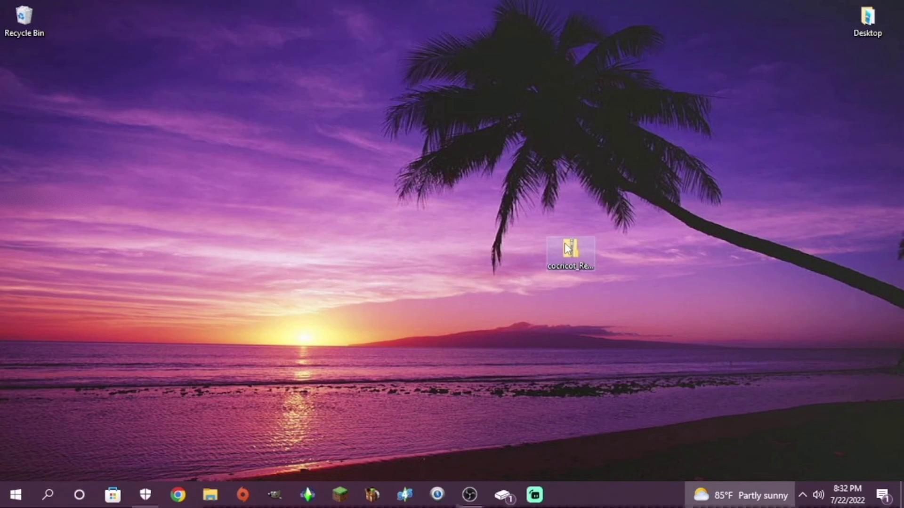
pyautogui.moveTo(567, 249); pyautogui.dragTo(869, 75)
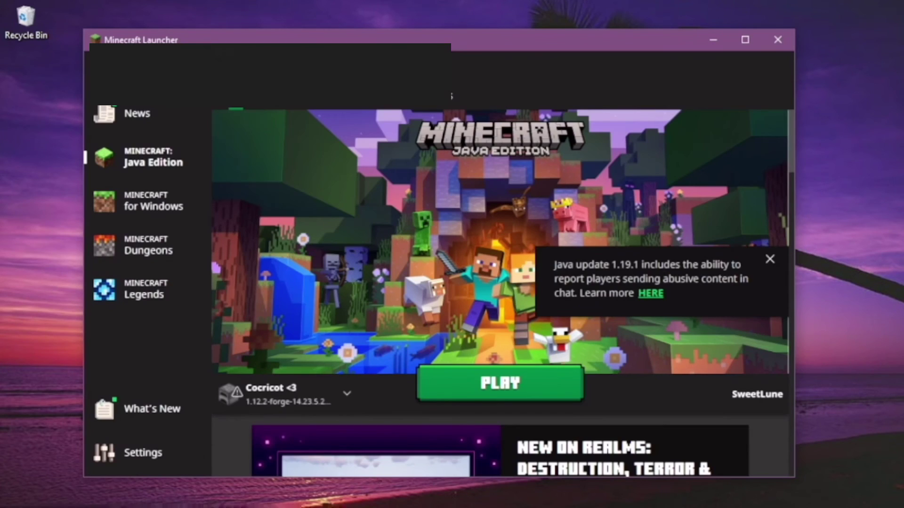
# - Start a new Minecraft: Java Edition installation in the Minecraft Launcher and look through its version list
pyautogui.moveTo(348, 415)
pyautogui.click(324, 393)
pyautogui.scroll(-5, 399, 242)
pyautogui.click(260, 200)
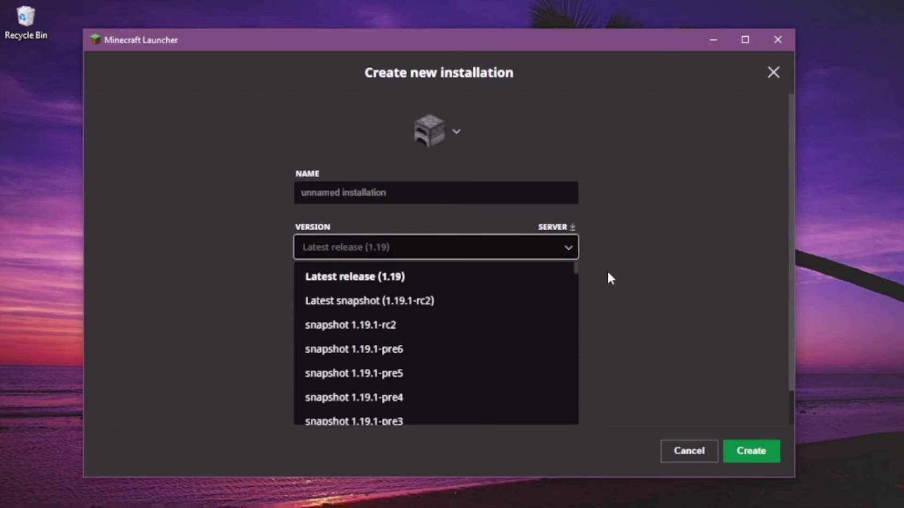
pyautogui.click(606, 270)
pyautogui.click(568, 249)
pyautogui.click(574, 267)
pyautogui.click(568, 248)
pyautogui.click(568, 249)
pyautogui.click(568, 248)
pyautogui.click(568, 249)
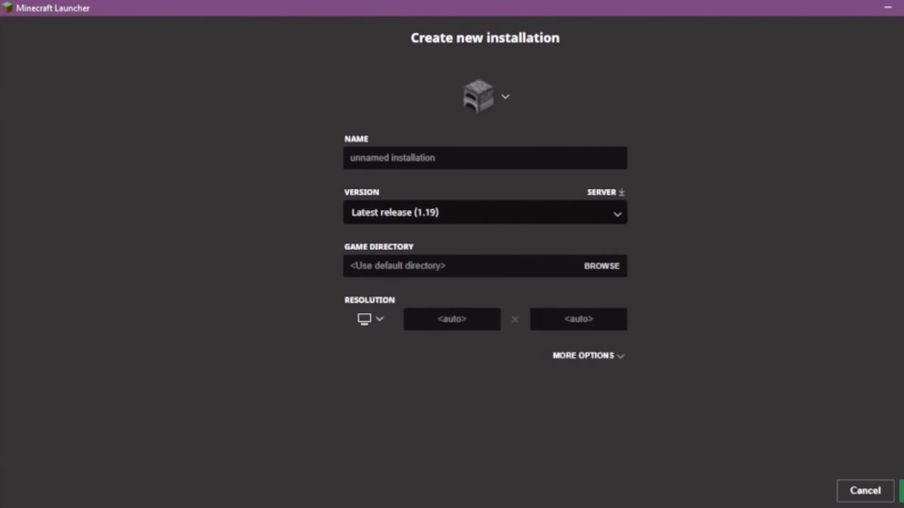
# - Find version 1.12 in the new installation's version list and choose the Forge 1.12.2 release
pyautogui.click(565, 212)
pyautogui.click(623, 230)
pyautogui.click(612, 214)
pyautogui.write('1.12')
pyautogui.click(537, 241)
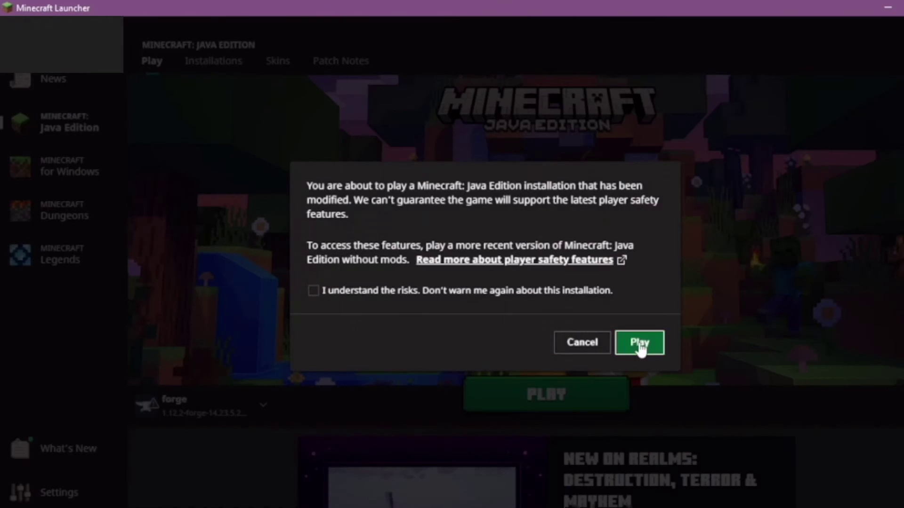
# - Launch the modified forge 1.12.2 installation despite the safety notice and switch the game to full screen
pyautogui.click(642, 345)
pyautogui.moveTo(616, 19); pyautogui.dragTo(613, 36)
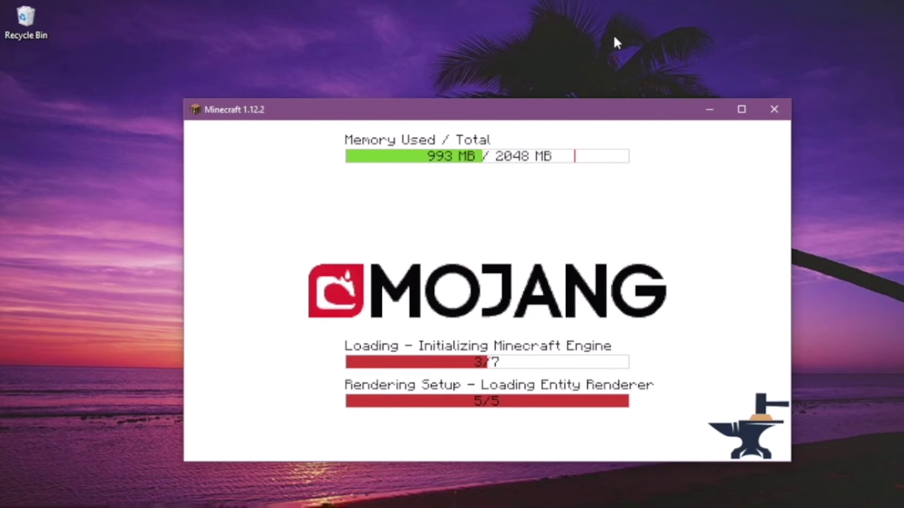
pyautogui.press('F11')
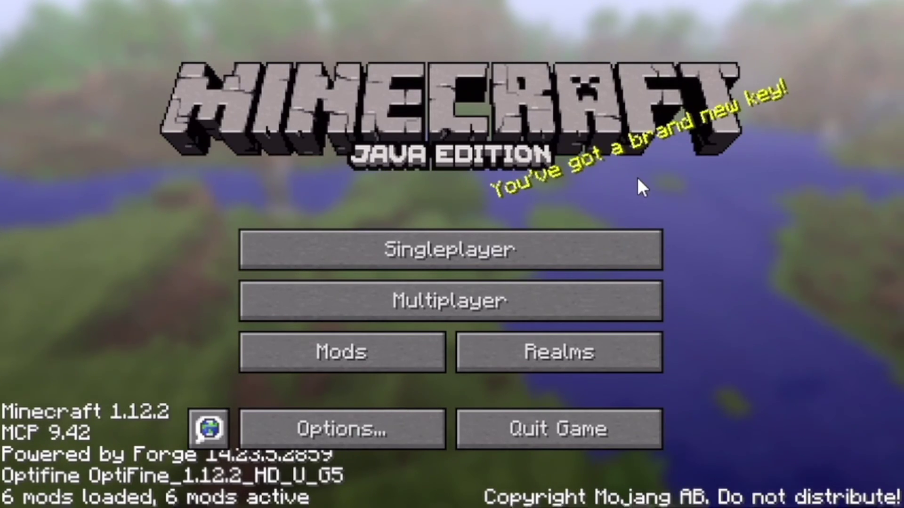
# - Activate the cocricot_1.12.2_v1.11.0.zip resource pack in the game options and return to the title screen
pyautogui.click(355, 419)
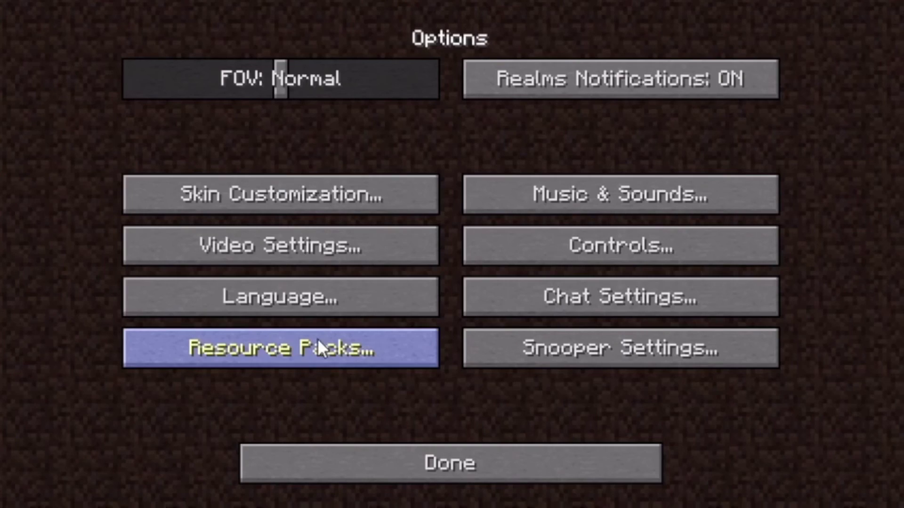
pyautogui.click(304, 356)
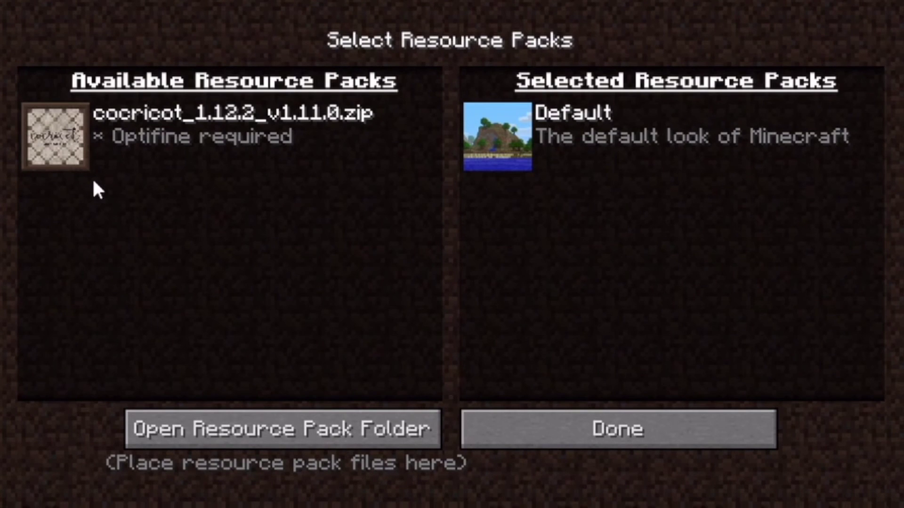
pyautogui.click(63, 143)
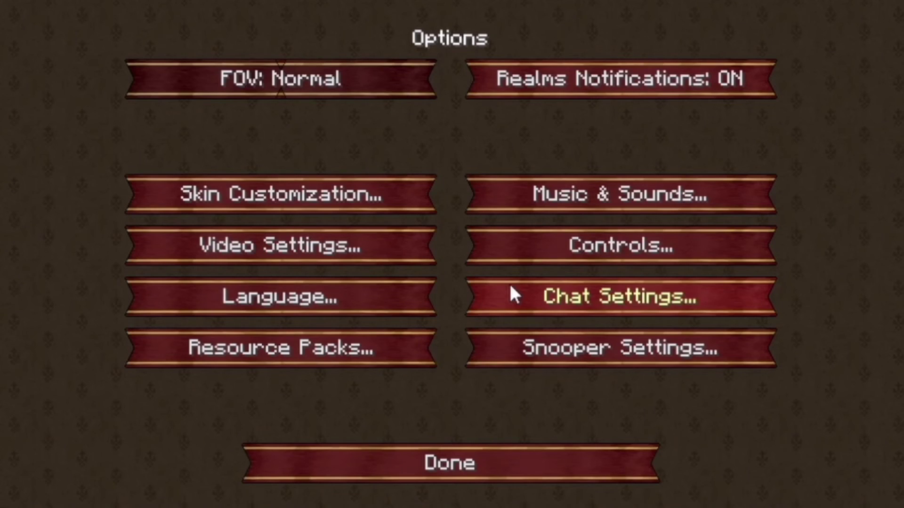
pyautogui.click(518, 472)
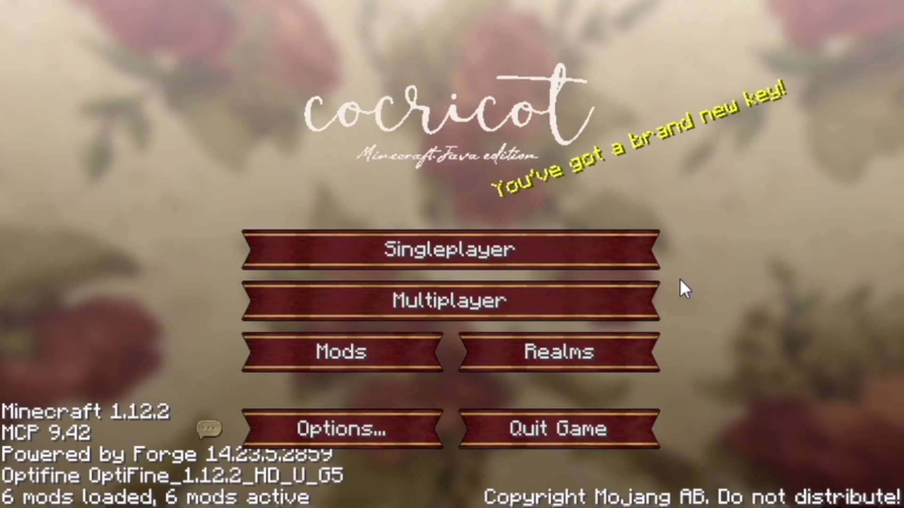
# - Start a new singleplayer world and set its game mode to Creative
pyautogui.click(616, 250)
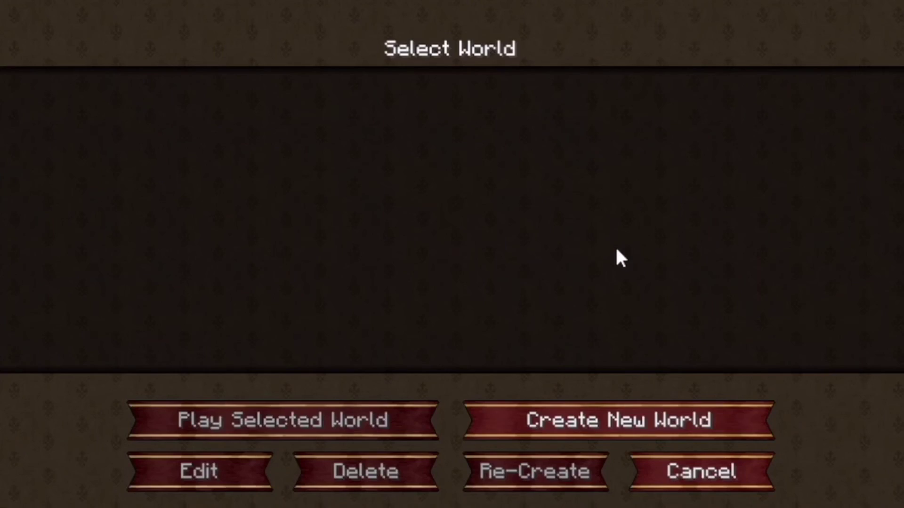
pyautogui.click(606, 425)
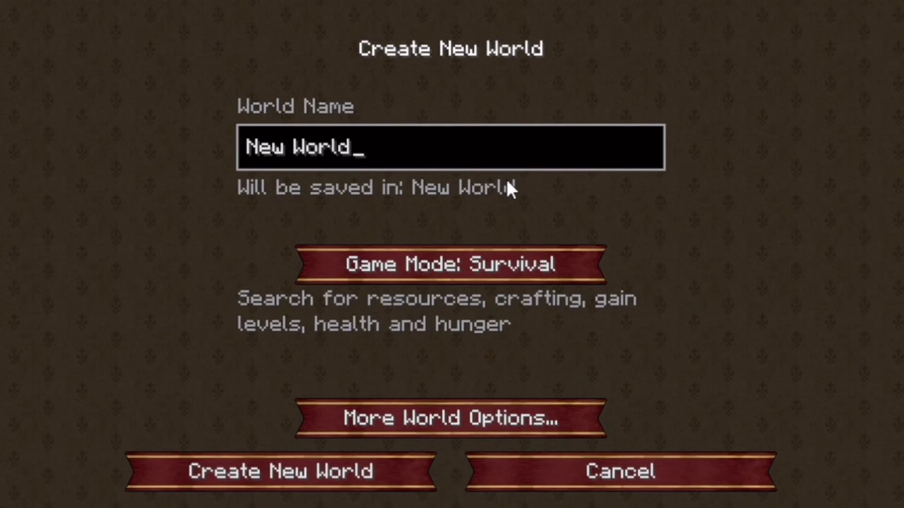
pyautogui.click(496, 275)
pyautogui.click(496, 276)
# - Name the new world cocricot 2022 and create it
pyautogui.click(474, 145)
pyautogui.press('BackSpace')
pyautogui.press('BackSpace')
pyautogui.press('BackSpace')
pyautogui.press('BackSpace')
pyautogui.press('BackSpace')
pyautogui.press('BackSpace')
pyautogui.press('BackSpace')
pyautogui.press('BackSpace')
pyautogui.press('BackSpace')
pyautogui.write('cocricot')
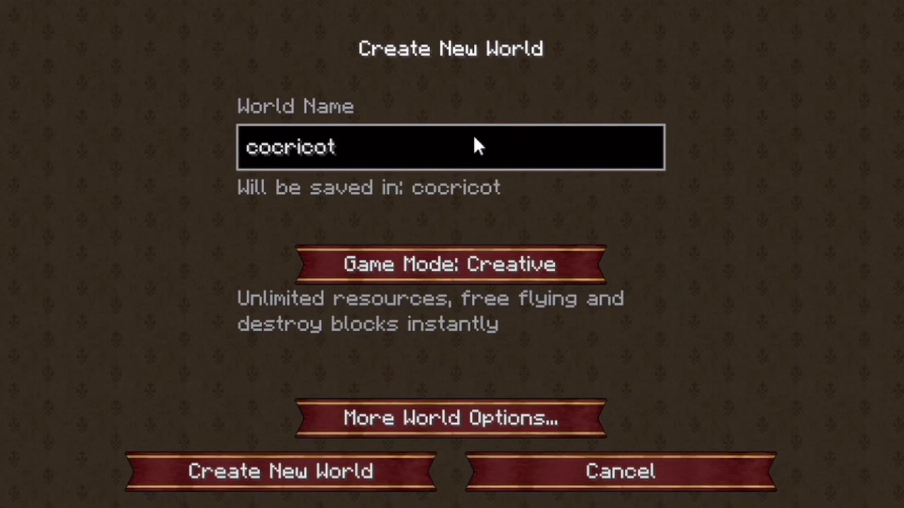
pyautogui.write(' 2022')
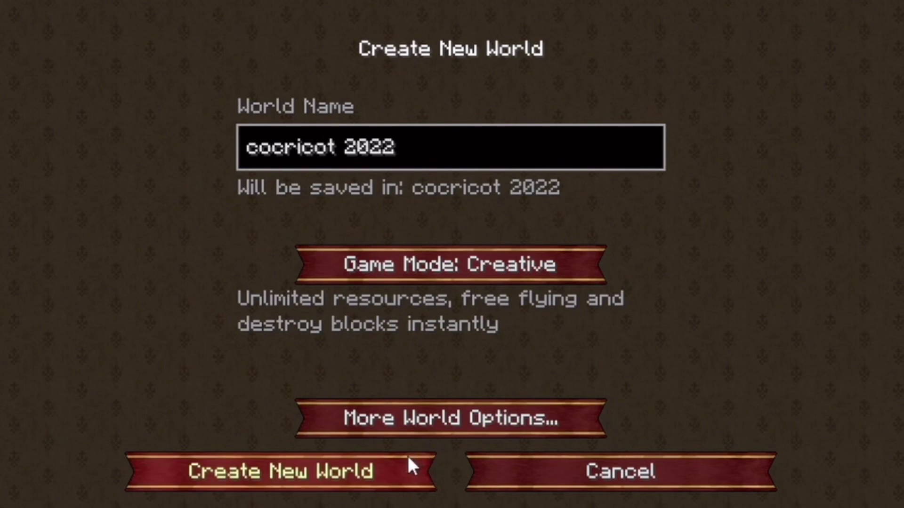
pyautogui.click(381, 466)
# - Open the creative inventory and browse the upper item categories on page 2, including Lighting and the chain category
pyautogui.press('e')
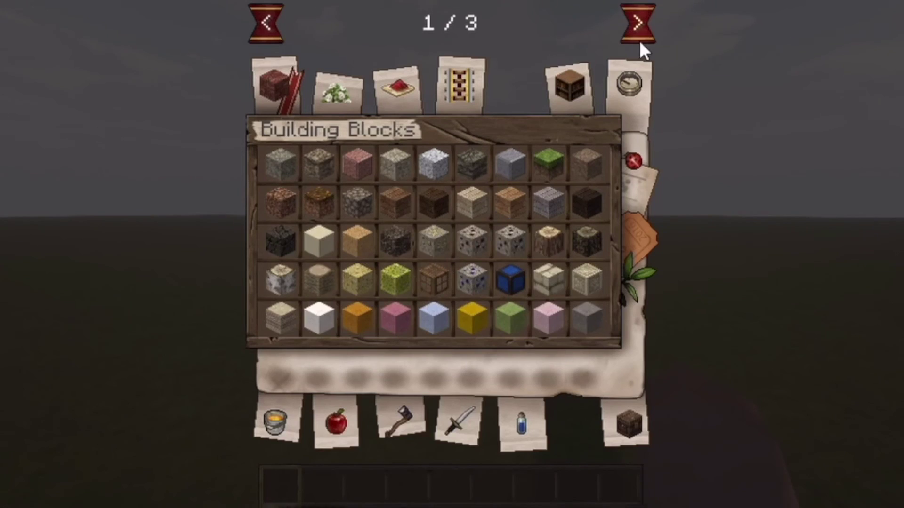
pyautogui.click(639, 28)
pyautogui.scroll(-3, 631, 221)
pyautogui.scroll(-3, 629, 283)
pyautogui.click(358, 111)
pyautogui.scroll(-3, 647, 258)
pyautogui.click(397, 92)
pyautogui.scroll(-10, 631, 196)
pyautogui.scroll(-6, 632, 280)
pyautogui.scroll(-8, 626, 221)
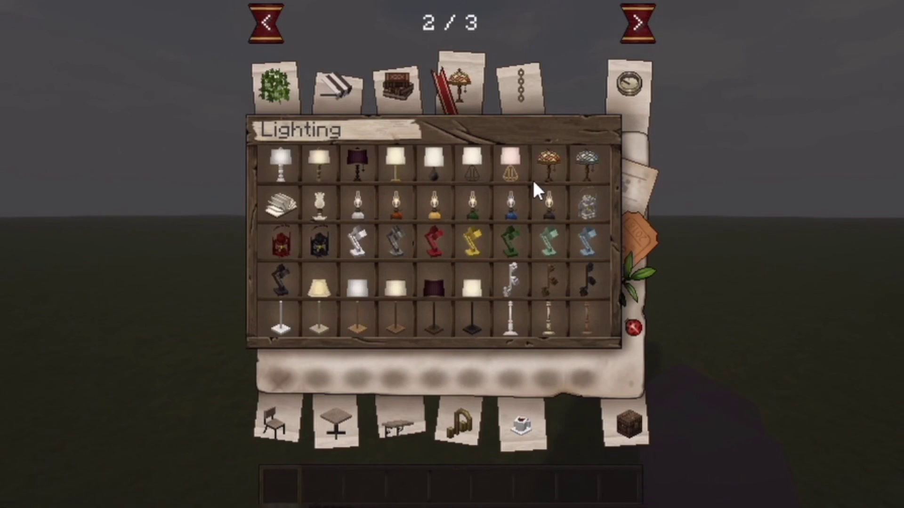
pyautogui.click(520, 85)
pyautogui.scroll(-8, 636, 264)
pyautogui.scroll(-3, 633, 351)
# - Browse the furniture categories on page 2: Chair/Sofa, tables, Storage/Shelf, Kitchen & Bath and the cup category
pyautogui.click(264, 424)
pyautogui.scroll(-5, 640, 188)
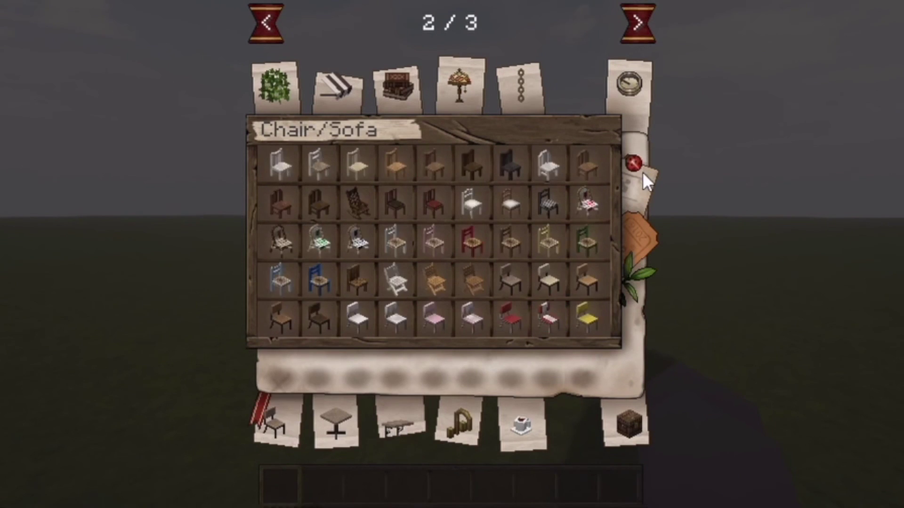
pyautogui.click(335, 422)
pyautogui.scroll(-6, 631, 187)
pyautogui.click(398, 426)
pyautogui.scroll(-8, 622, 264)
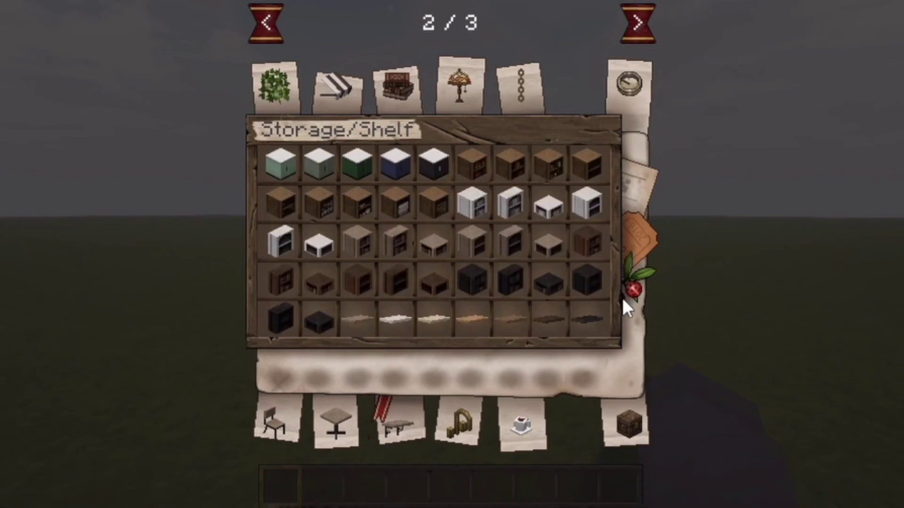
pyautogui.click(484, 423)
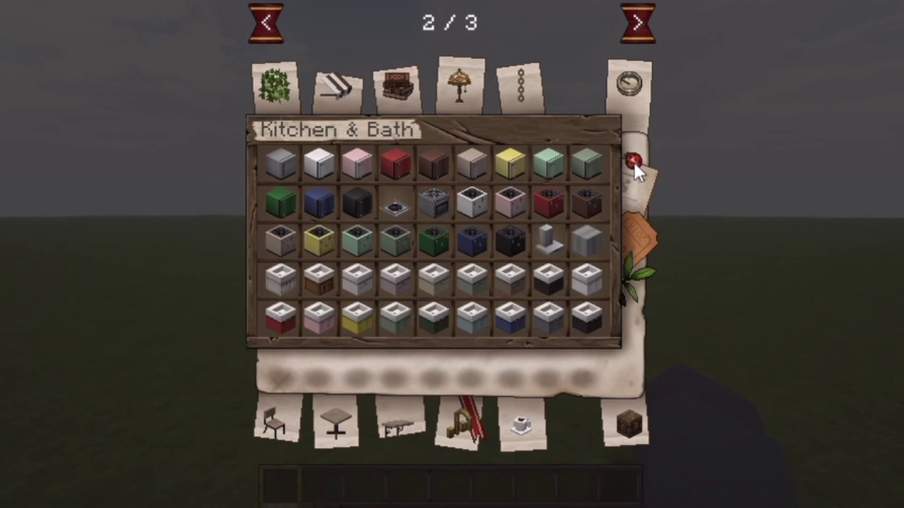
pyautogui.moveTo(633, 162); pyautogui.dragTo(632, 275)
pyautogui.click(527, 423)
pyautogui.moveTo(638, 167); pyautogui.dragTo(631, 365)
# - Browse the building categories on inventory page 3, from Stone & Brick through wood, Other Material and roofing to Stairs
pyautogui.click(631, 14)
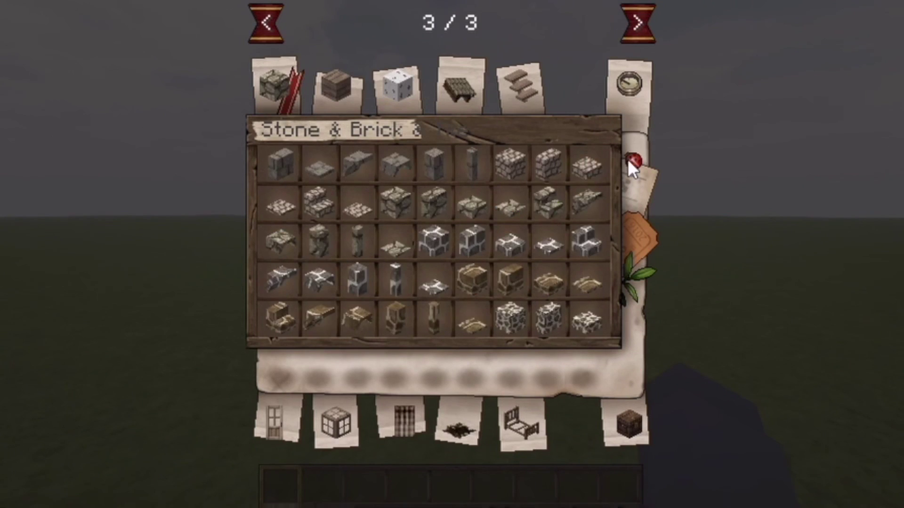
pyautogui.moveTo(631, 163); pyautogui.dragTo(634, 364)
pyautogui.click(335, 87)
pyautogui.moveTo(631, 160); pyautogui.dragTo(624, 388)
pyautogui.click(396, 87)
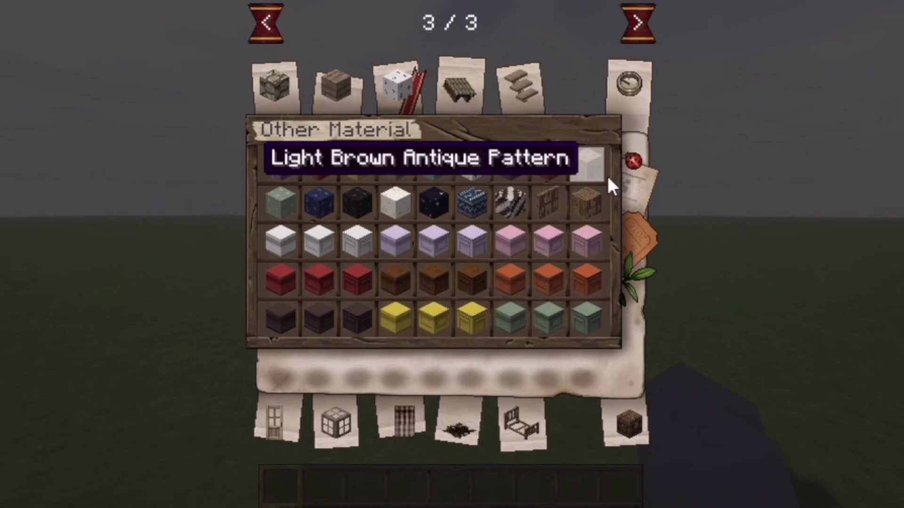
pyautogui.moveTo(632, 161); pyautogui.dragTo(631, 365)
pyautogui.click(476, 109)
pyautogui.moveTo(631, 164); pyautogui.dragTo(618, 332)
pyautogui.click(507, 69)
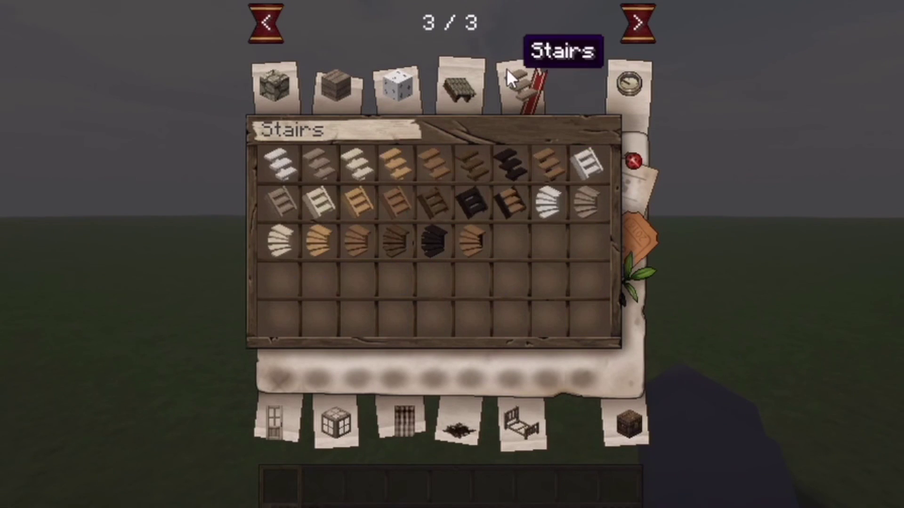
# - Browse the remaining categories on page 3, from doors, Window/Glass and curtains to beds
pyautogui.click(278, 432)
pyautogui.moveTo(631, 161); pyautogui.dragTo(631, 363)
pyautogui.click(337, 424)
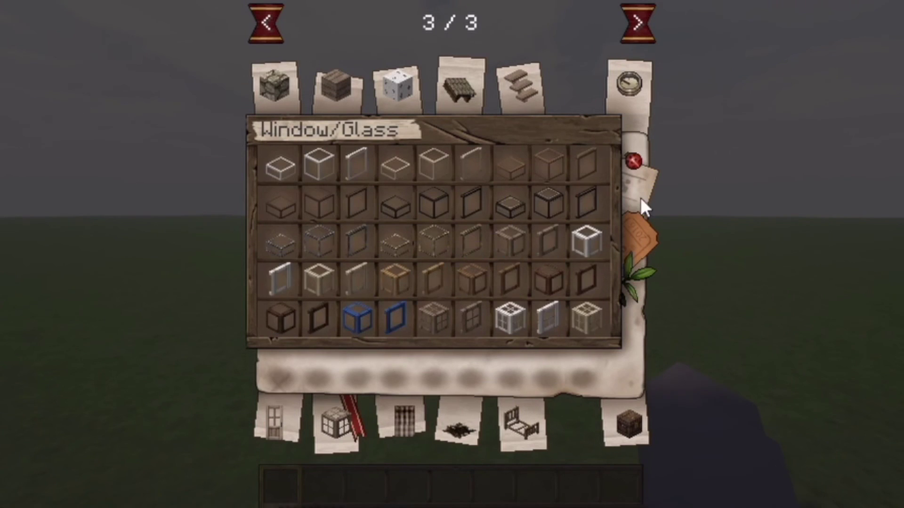
pyautogui.moveTo(635, 168); pyautogui.dragTo(630, 362)
pyautogui.click(404, 423)
pyautogui.click(459, 425)
pyautogui.click(521, 425)
pyautogui.moveTo(635, 169); pyautogui.dragTo(631, 363)
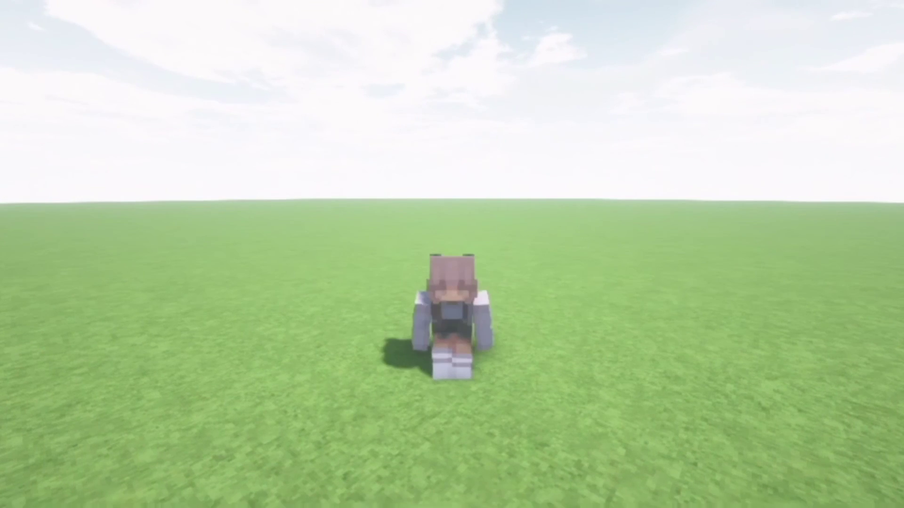